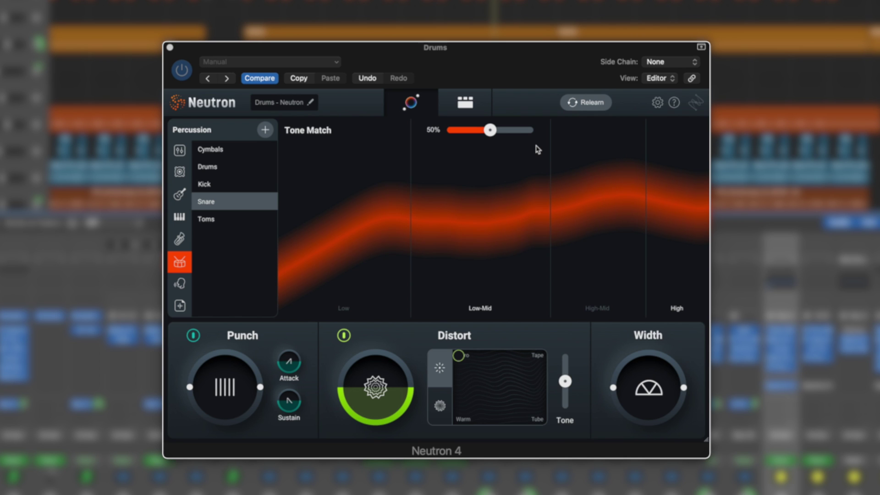
# Set Tone Match to 0% and check how the Sculptor and Assistant Pre-EQ amounts respond in the detailed module view.
pyautogui.click(466, 103)
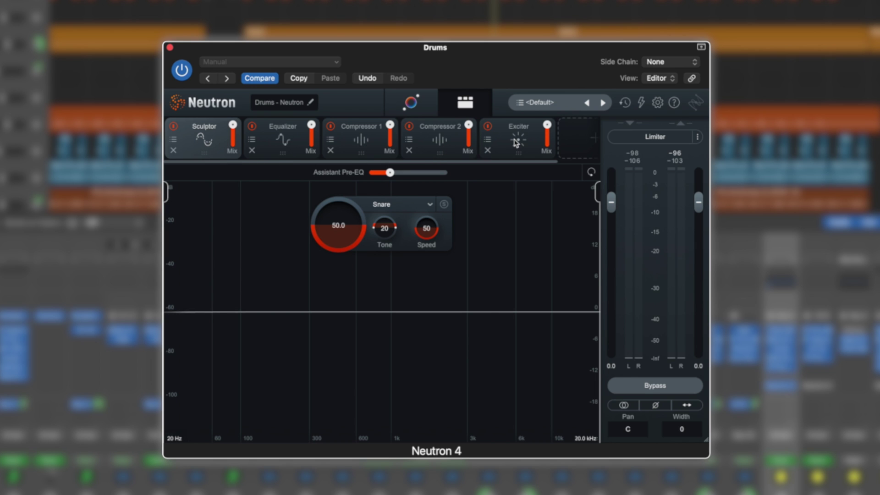
pyautogui.click(412, 105)
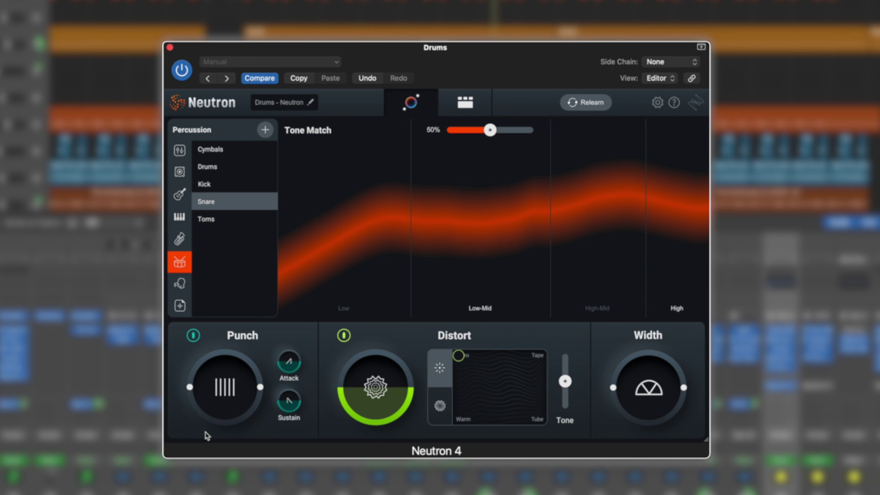
pyautogui.moveTo(490, 130); pyautogui.dragTo(450, 149)
pyautogui.click(465, 102)
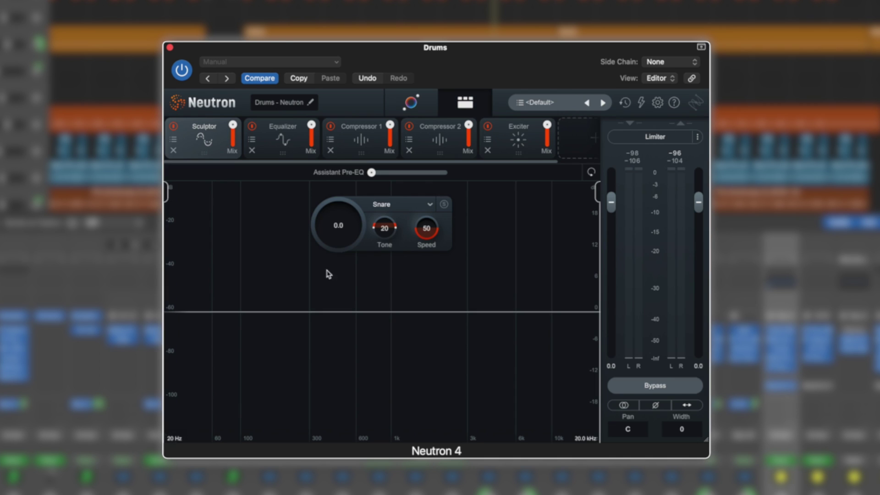
# Try Tone Match at 100%, checking its effect on the modules, and reset it to 50%.
pyautogui.click(411, 102)
pyautogui.moveTo(450, 133); pyautogui.dragTo(527, 133)
pyautogui.click(465, 103)
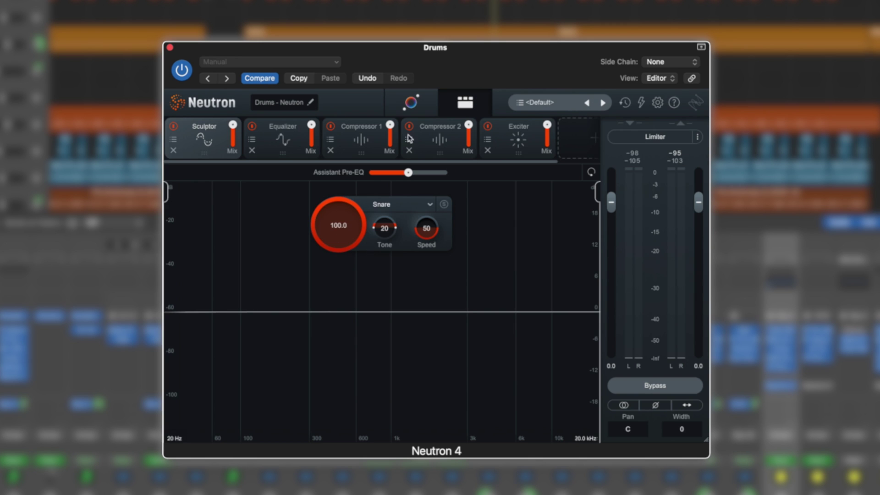
pyautogui.click(411, 102)
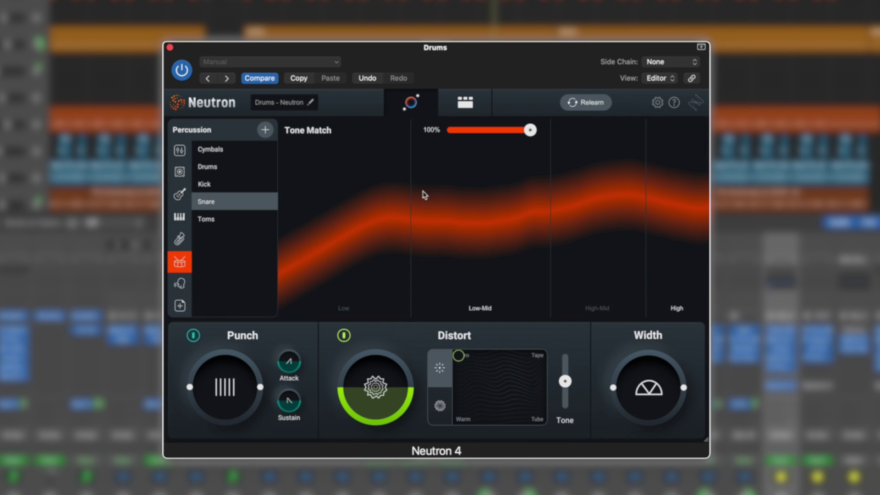
pyautogui.doubleClick(531, 132)
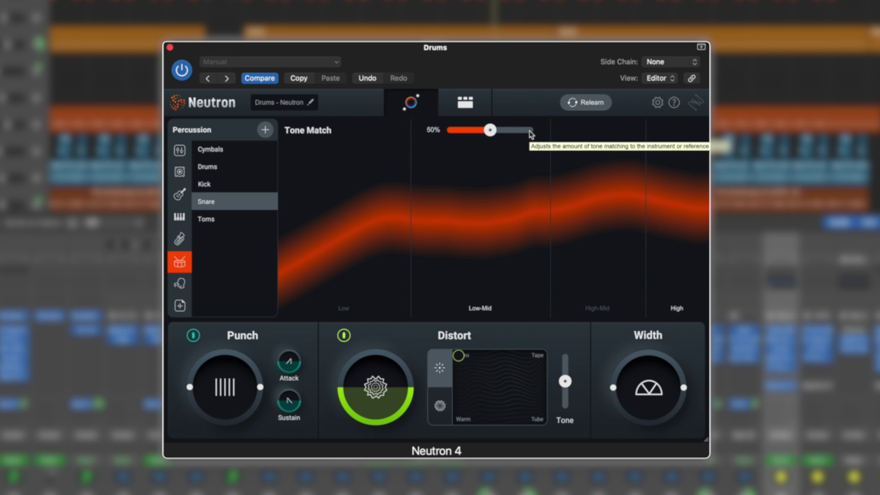
# Bypass and re-enable the Punch and Distort sections one after the other.
pyautogui.click(193, 335)
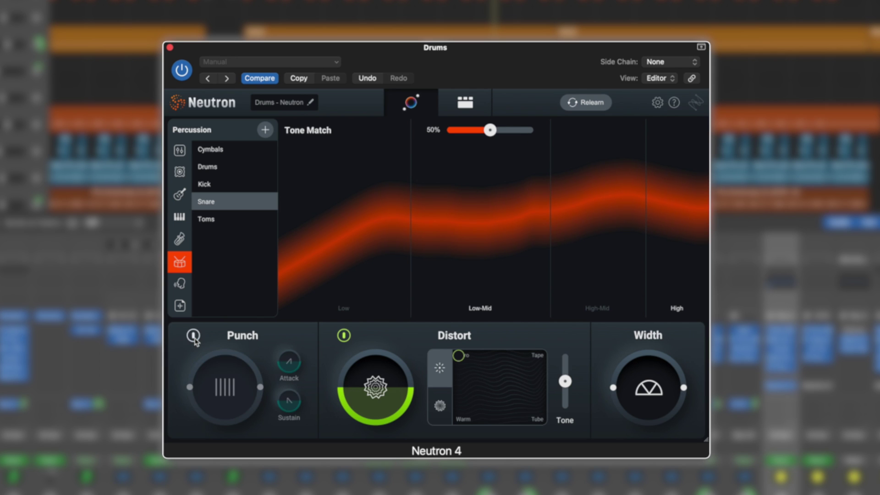
pyautogui.click(193, 335)
pyautogui.click(344, 336)
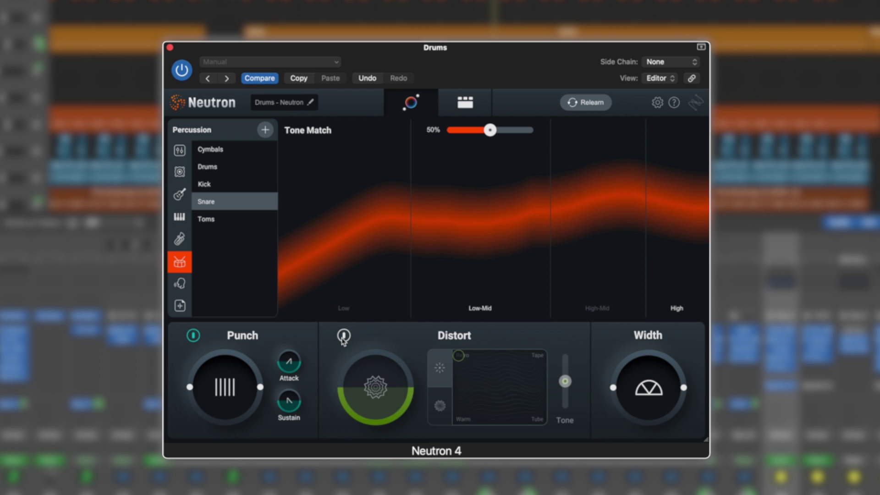
pyautogui.click(344, 337)
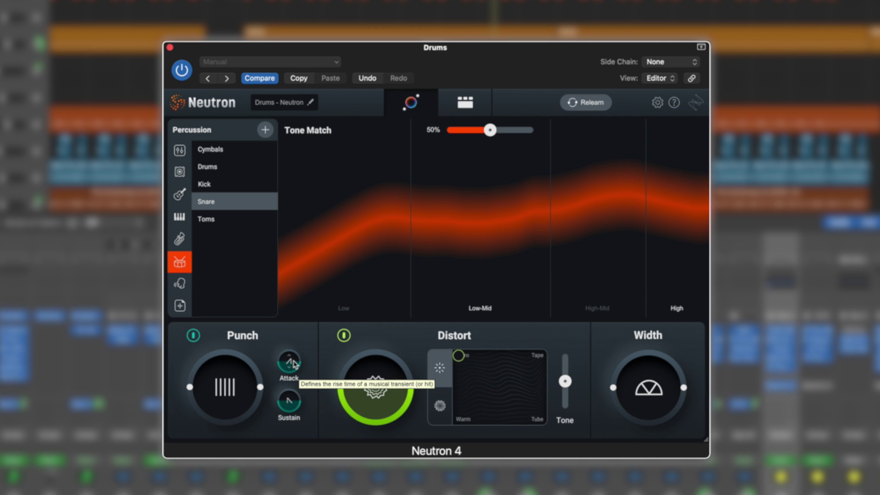
# Raise the Punch amount to check its effect on Compressor 1 and Compressor 2, and bring it back to neutral.
pyautogui.moveTo(224, 397); pyautogui.dragTo(230, 309)
pyautogui.moveTo(226, 416); pyautogui.dragTo(236, 316)
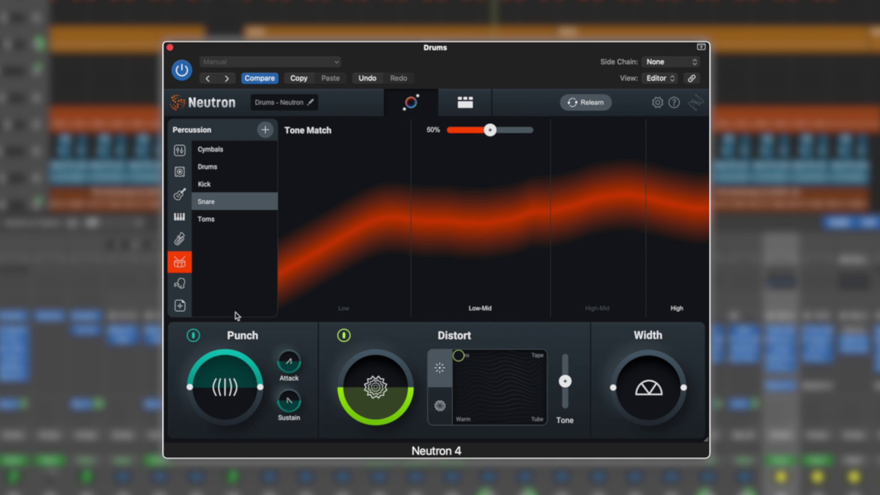
pyautogui.click(465, 102)
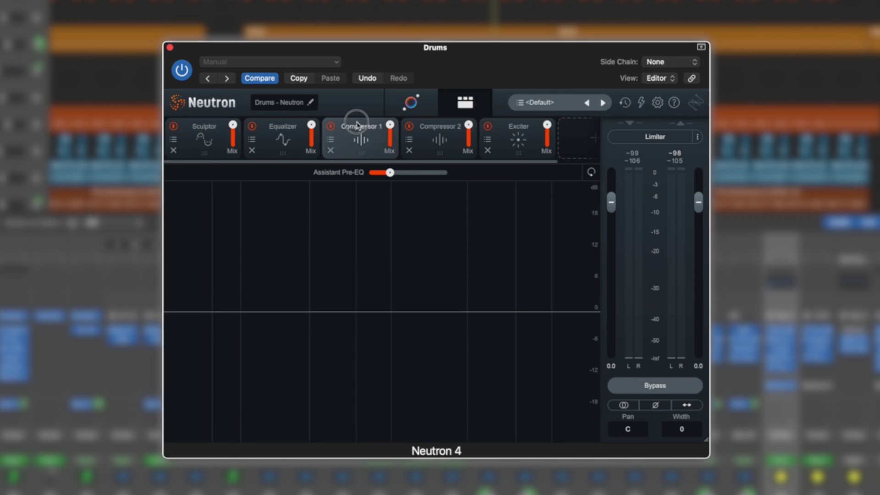
pyautogui.click(440, 142)
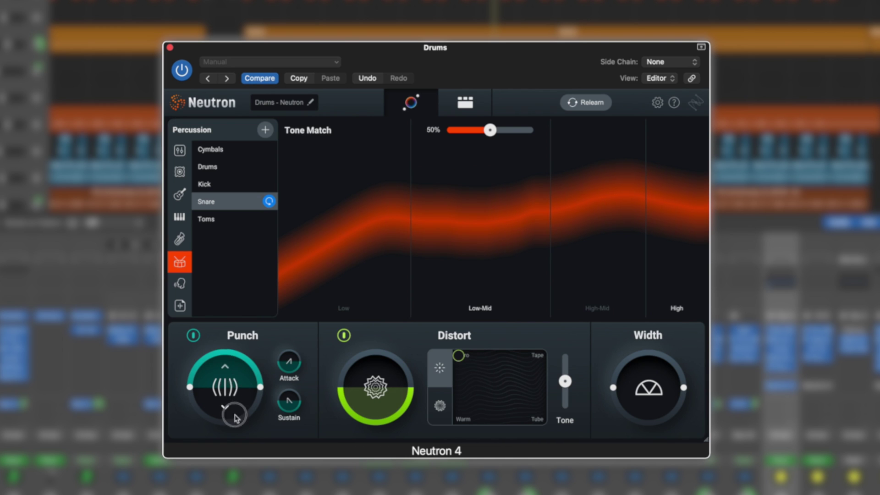
pyautogui.moveTo(232, 414); pyautogui.dragTo(247, 444)
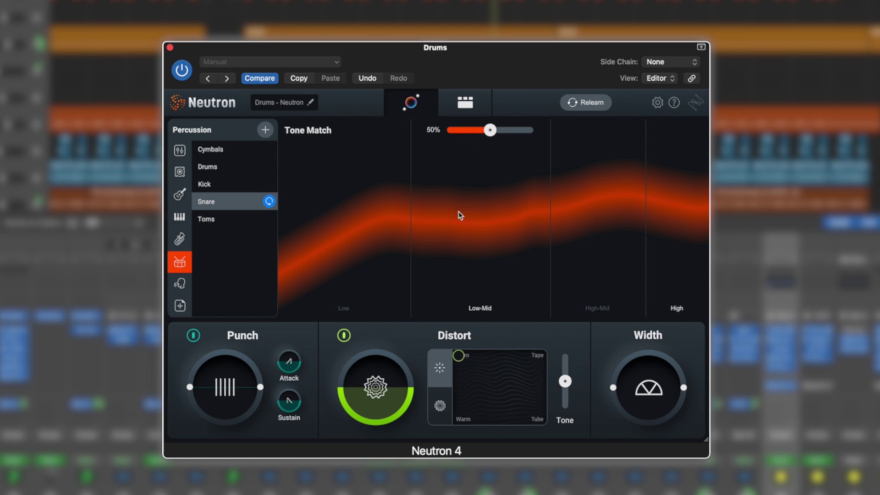
# Inspect the Exciter module and the Distort section's Classic and Trash blend pads.
pyautogui.click(466, 102)
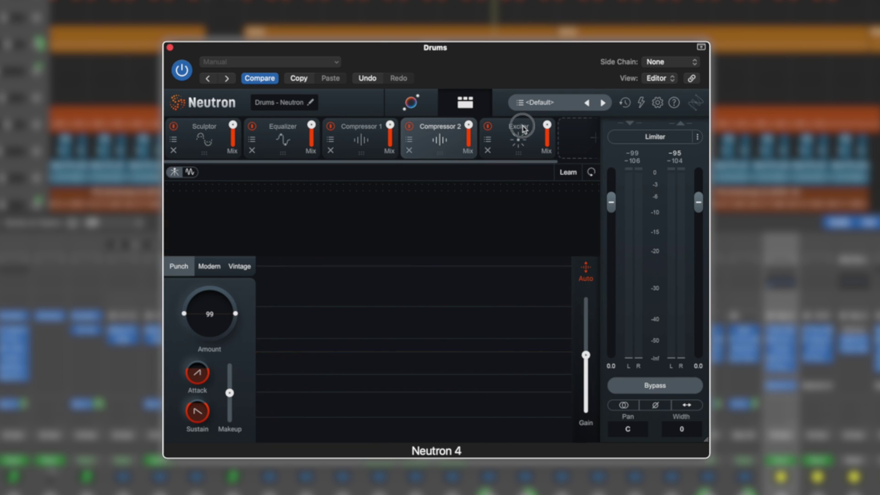
pyautogui.click(524, 130)
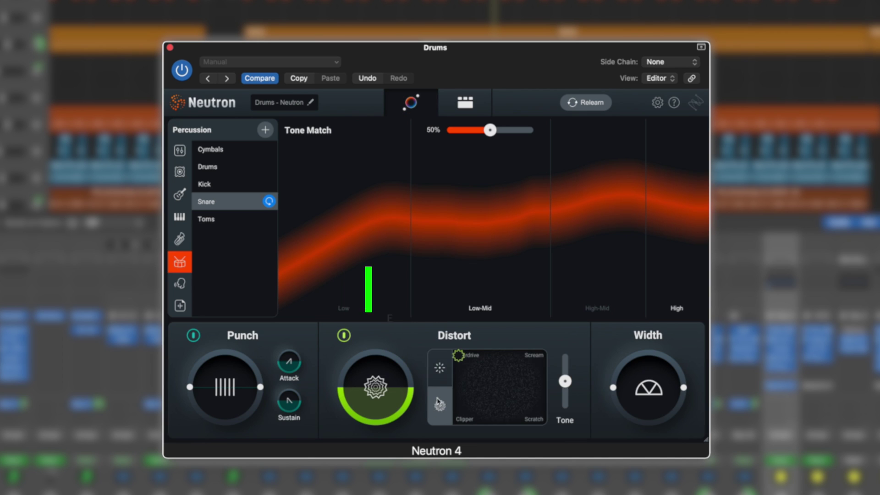
pyautogui.moveTo(464, 358); pyautogui.dragTo(435, 347)
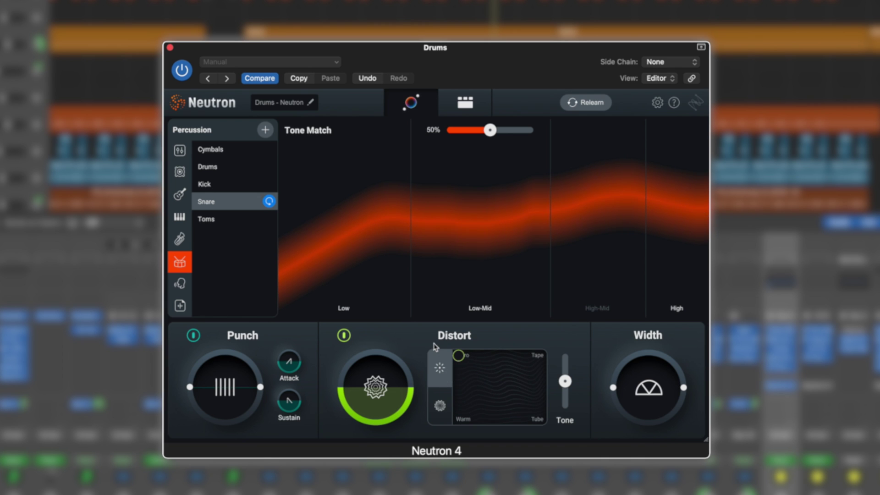
# Switch Distort to the Trash mode, blend its character to the Clipper corner, and lower its Tone slightly.
pyautogui.click(441, 405)
pyautogui.moveTo(472, 364); pyautogui.dragTo(504, 406)
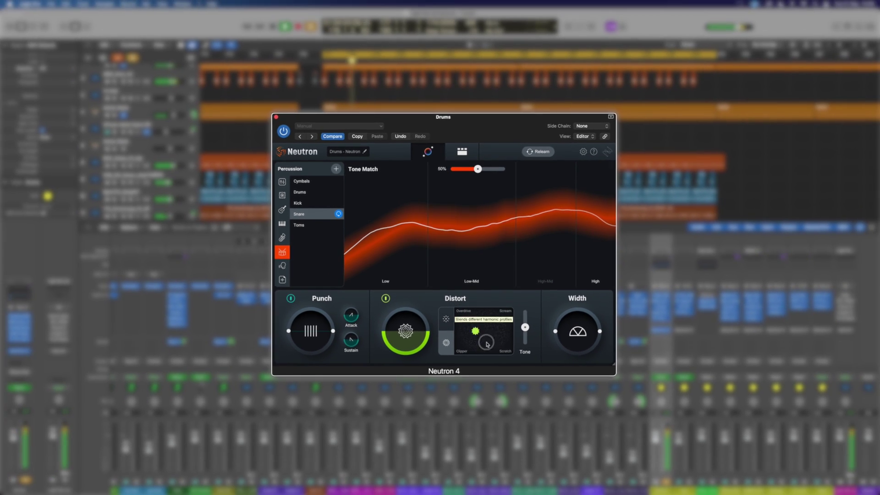
pyautogui.moveTo(487, 344); pyautogui.dragTo(463, 351)
pyautogui.moveTo(521, 331)
pyautogui.mouseDown()
pyautogui.moveTo(524, 314)
pyautogui.moveTo(524, 349)
pyautogui.moveTo(525, 334)
pyautogui.mouseUp()
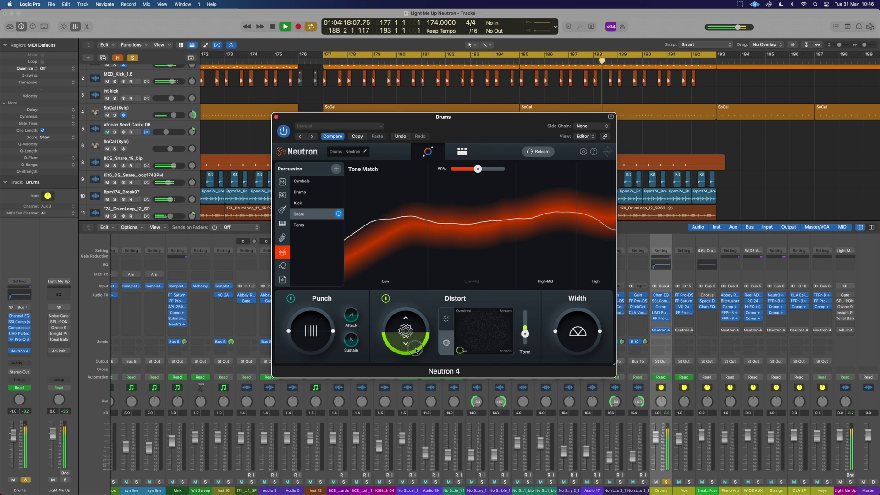
# Audition the playing drums with Distort and Punch bypassed, and re-enable both sections.
pyautogui.click(386, 301)
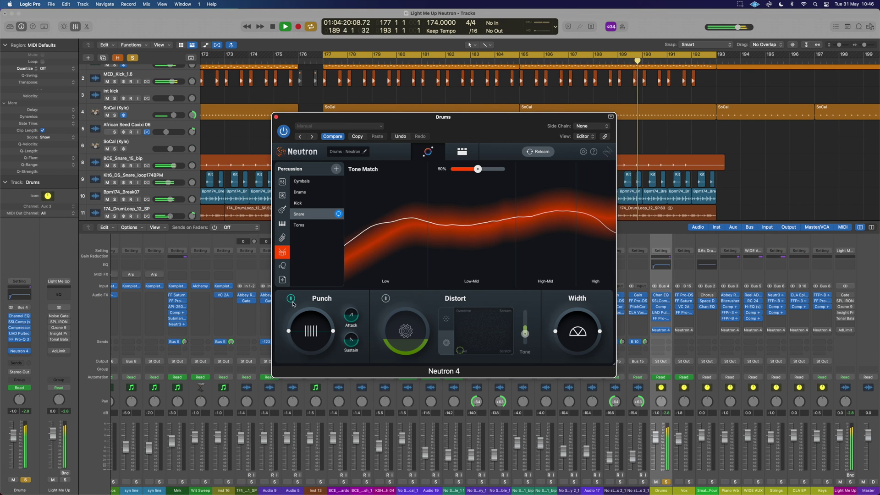
pyautogui.click(292, 301)
pyautogui.click(293, 300)
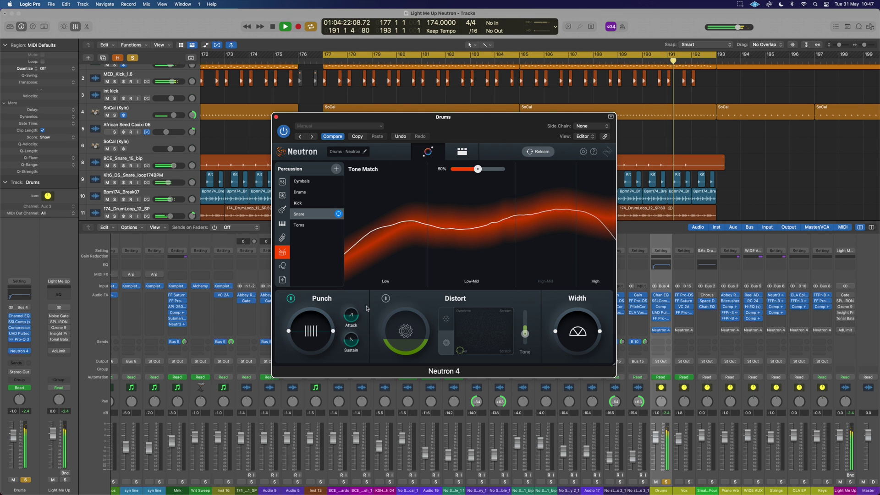
pyautogui.click(387, 301)
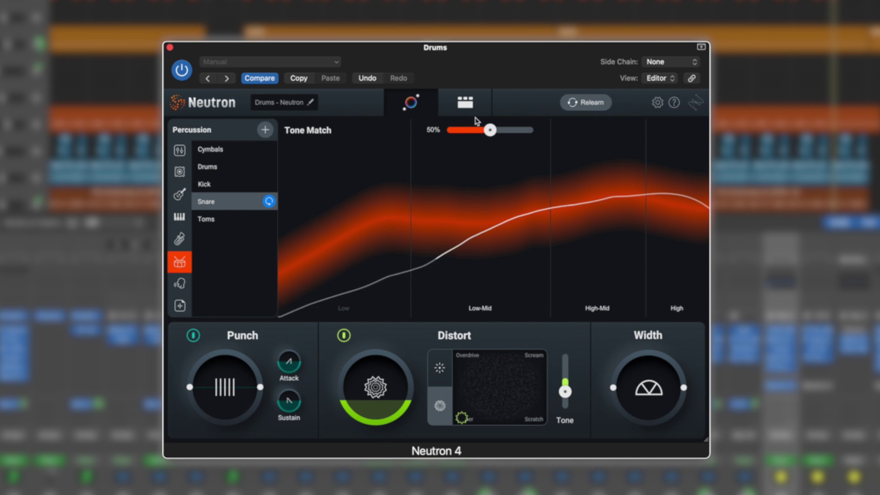
# In the Exciter module, move the upper band's Trash blend from Clipper toward Scratch.
pyautogui.click(473, 122)
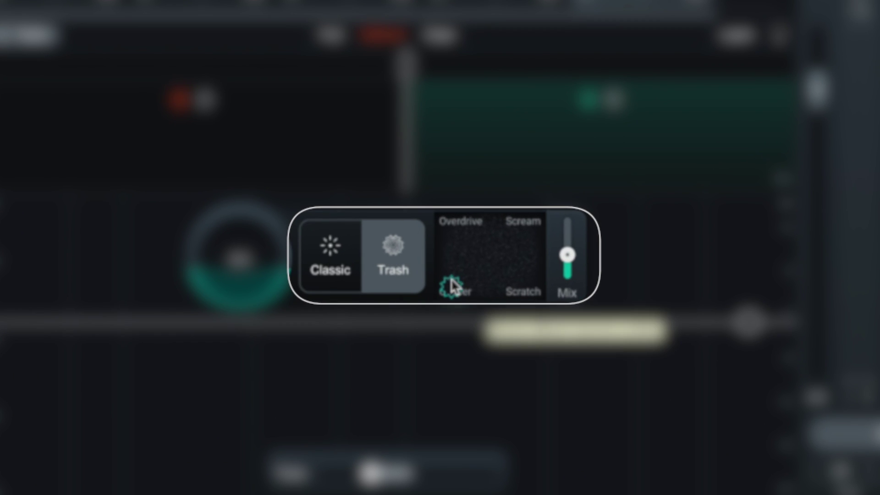
pyautogui.moveTo(454, 286); pyautogui.dragTo(509, 273)
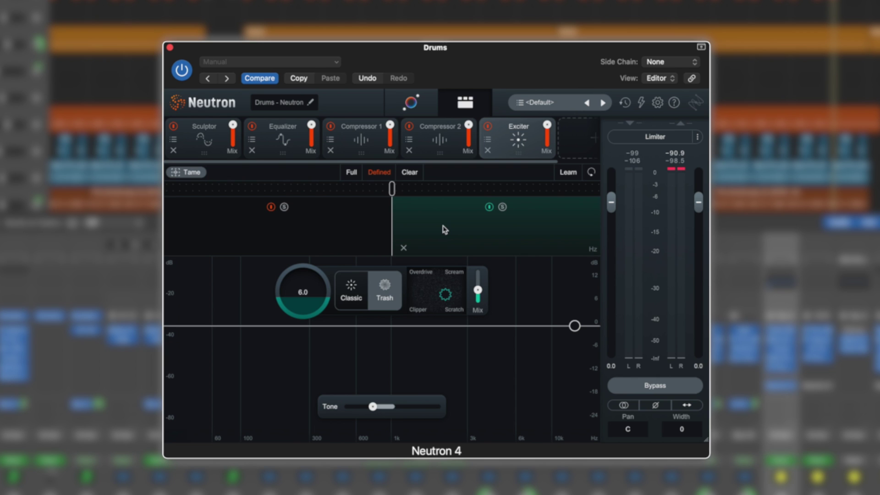
# Compare the drive amount and Trash blend of the Exciter's low and high bands by alternating between them.
pyautogui.click(345, 231)
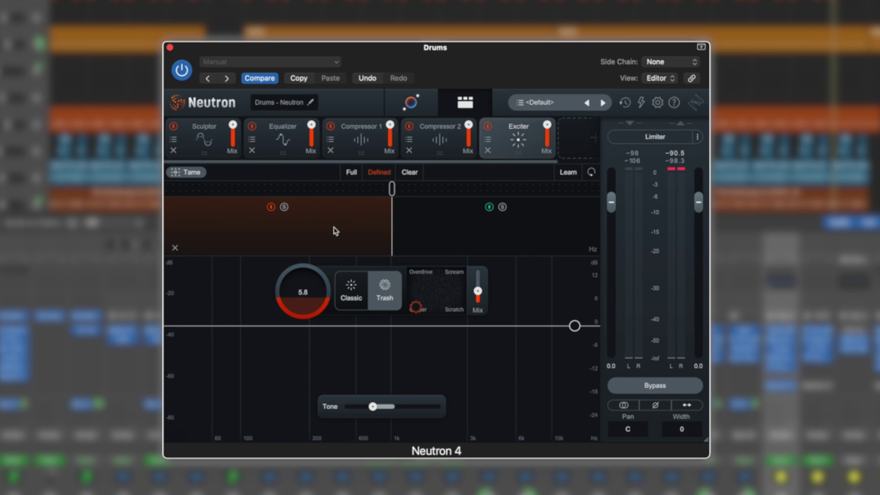
pyautogui.click(340, 281)
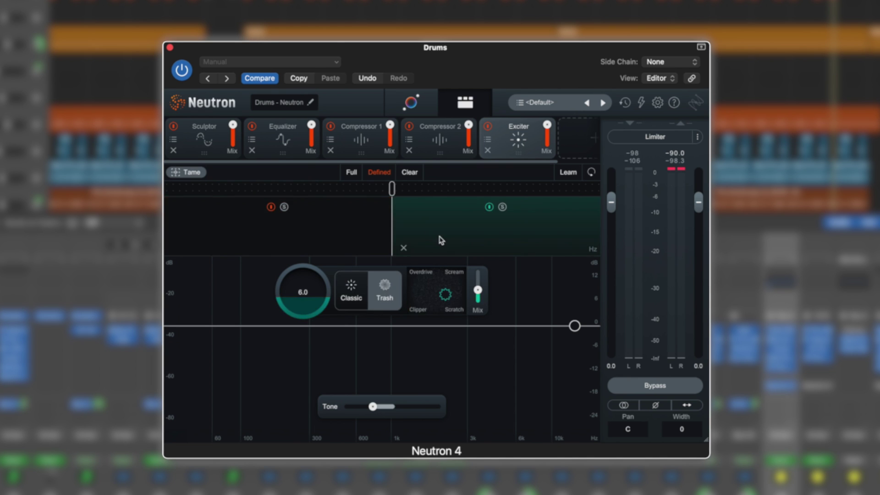
pyautogui.click(439, 227)
pyautogui.click(367, 220)
pyautogui.click(435, 223)
pyautogui.click(361, 220)
pyautogui.click(436, 224)
pyautogui.click(359, 222)
pyautogui.click(456, 225)
pyautogui.click(361, 223)
pyautogui.click(438, 223)
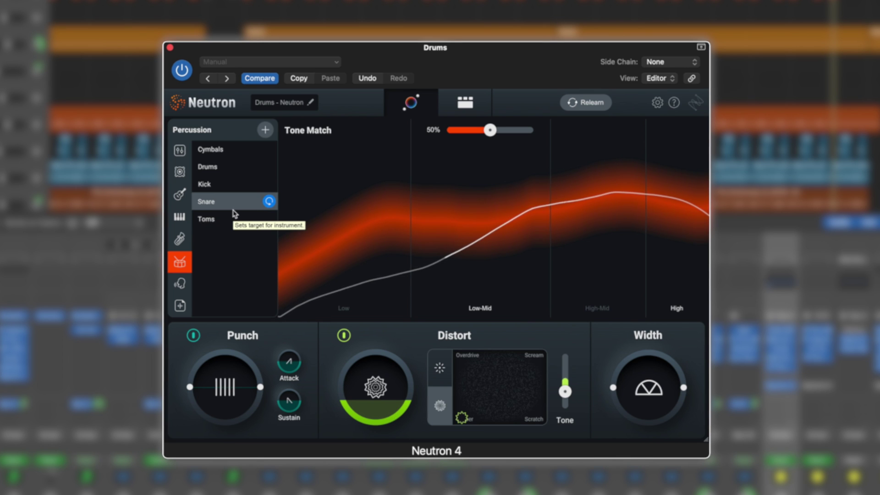
# Set the Percussion tone target to Drums and start playback of the track.
pyautogui.click(216, 170)
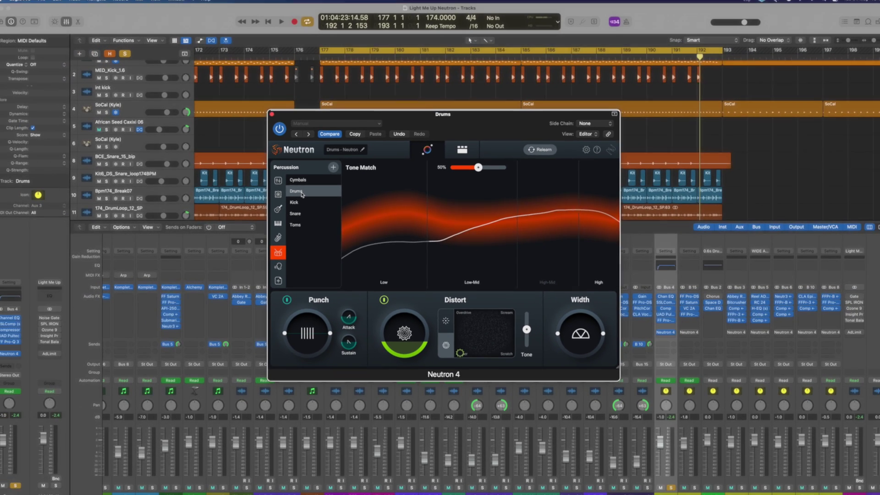
pyautogui.press('space')
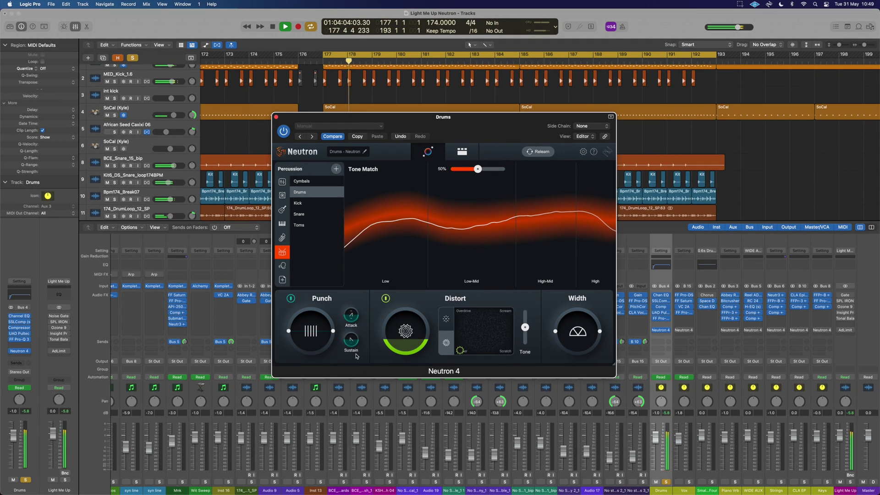
# Bypass Distort and briefly switch Punch off and on to compare the drum sound during playback.
pyautogui.click(385, 299)
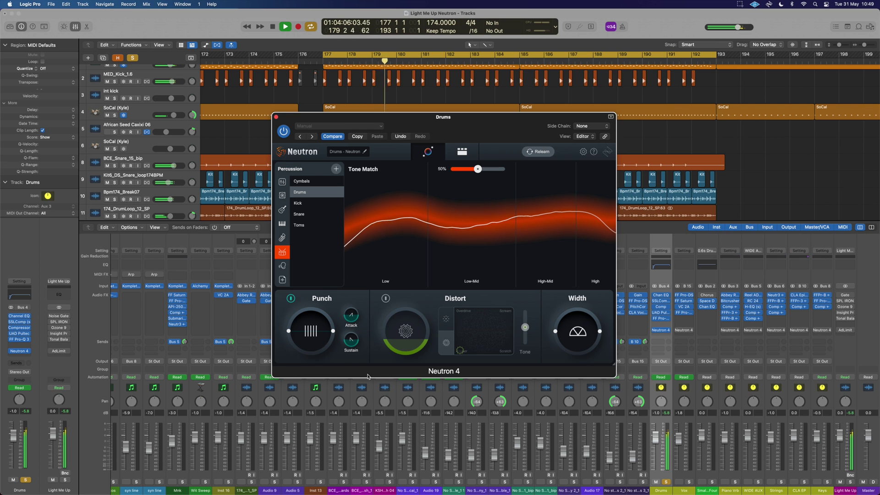
pyautogui.click(290, 299)
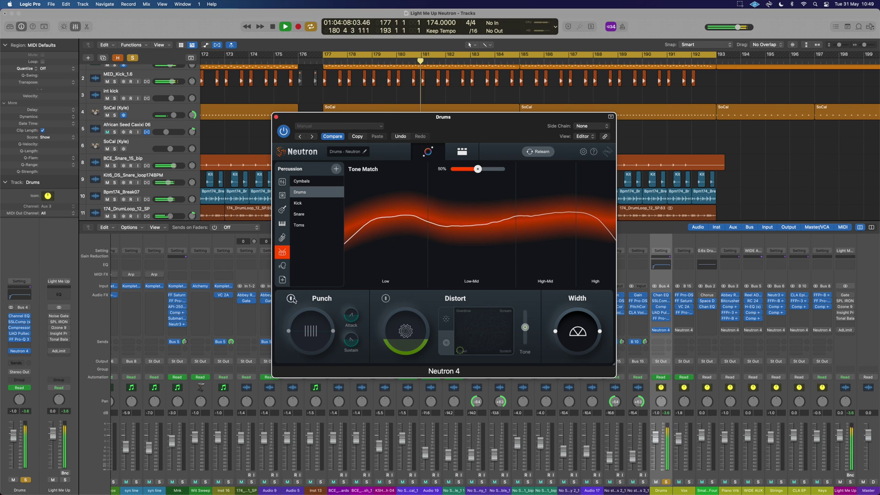
pyautogui.click(291, 299)
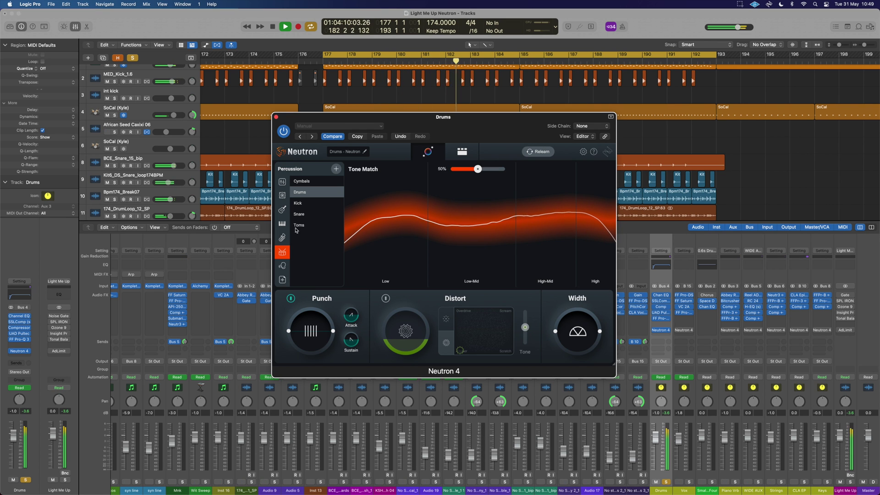
# Choose the All-Purpose target Other and set Tone Match to 30%.
pyautogui.click(282, 181)
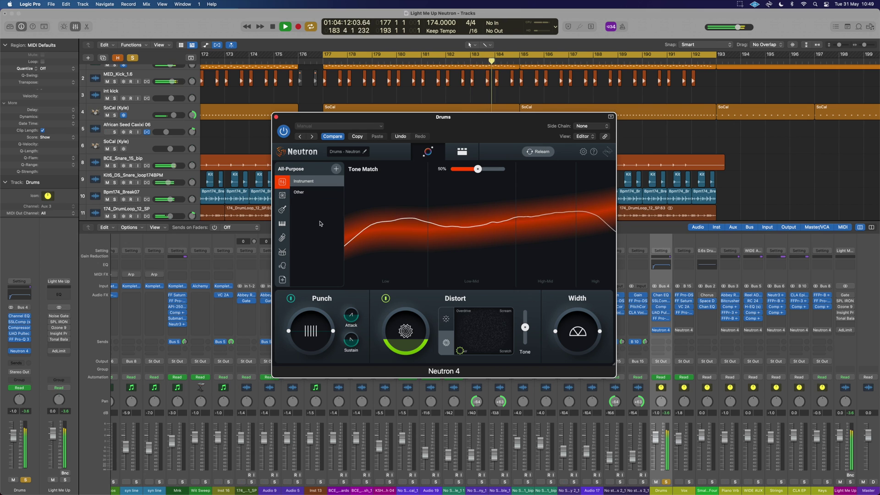
pyautogui.click(303, 192)
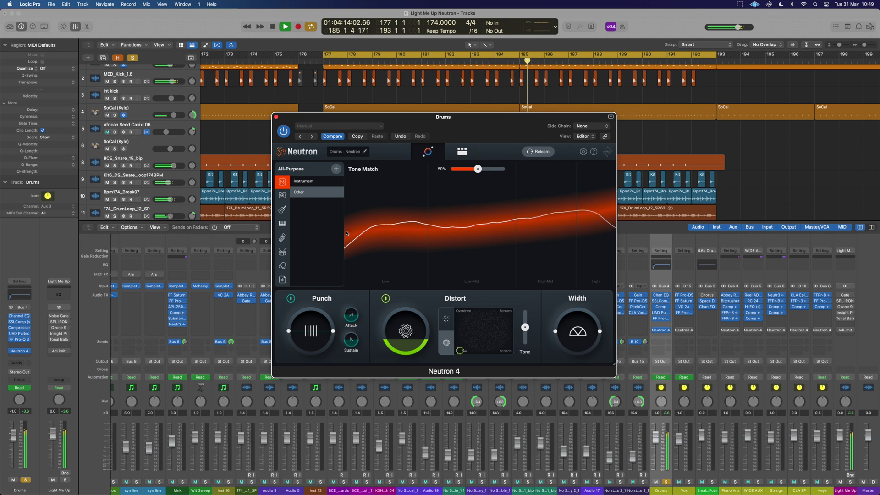
pyautogui.moveTo(475, 169)
pyautogui.mouseDown()
pyautogui.moveTo(450, 170)
pyautogui.moveTo(468, 171)
pyautogui.mouseUp()
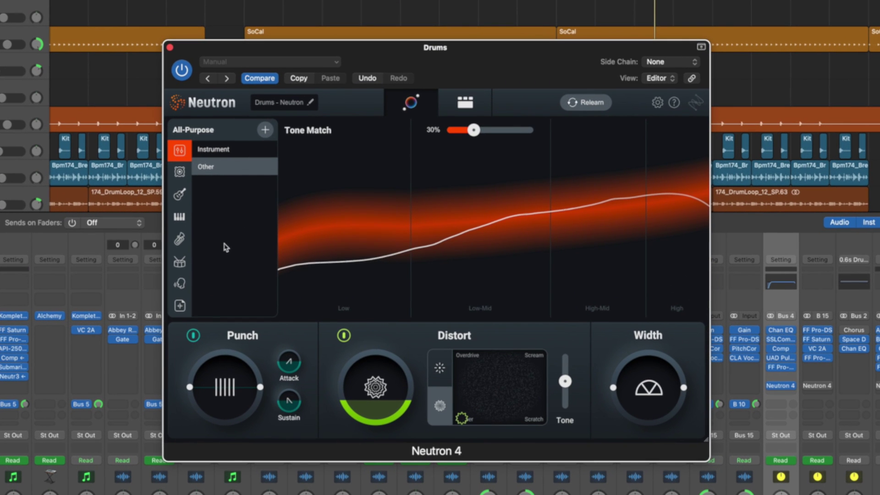
# Load 04 Still D.R.E..wav as a custom tone target, select it and set Tone Match to 38%.
pyautogui.click(265, 130)
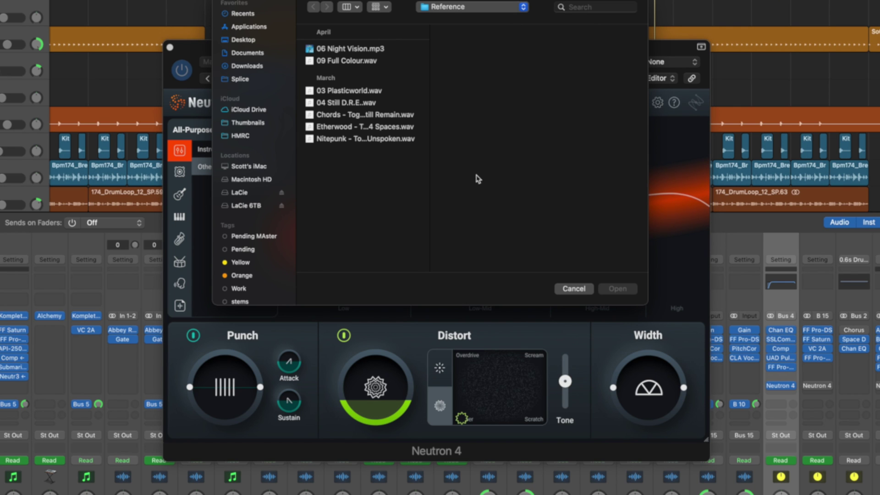
pyautogui.click(357, 104)
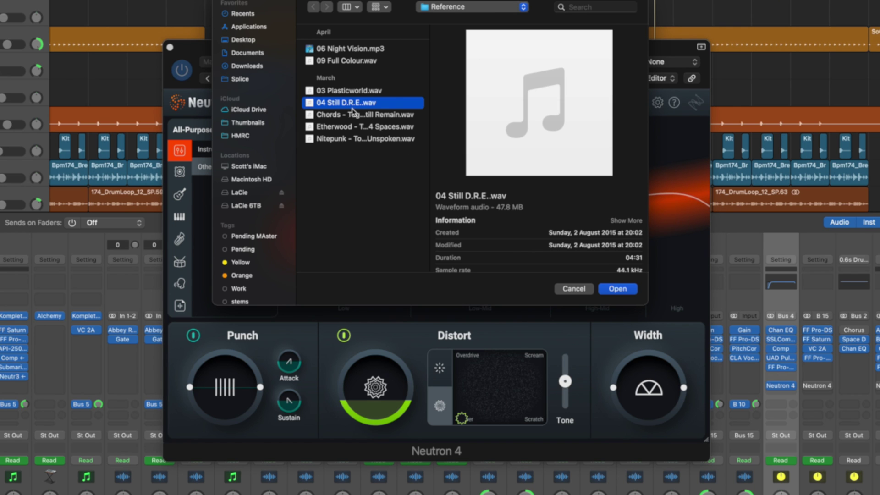
pyautogui.click(618, 288)
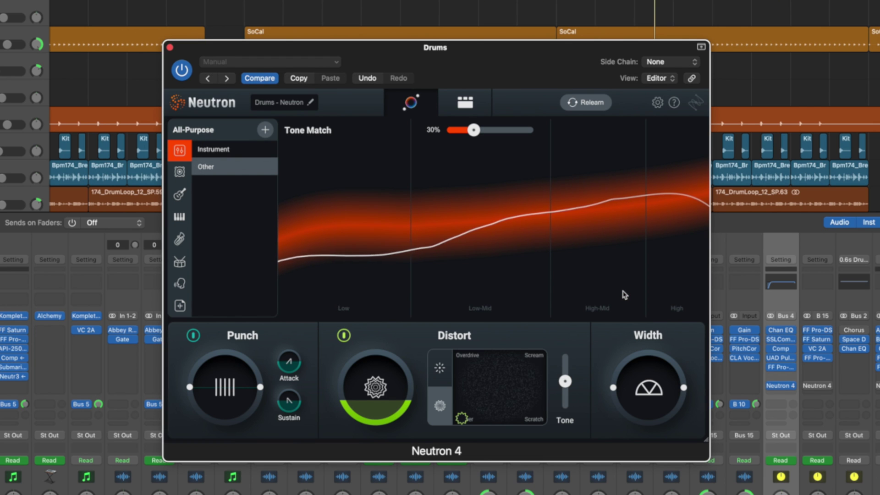
pyautogui.click(180, 306)
pyautogui.click(234, 149)
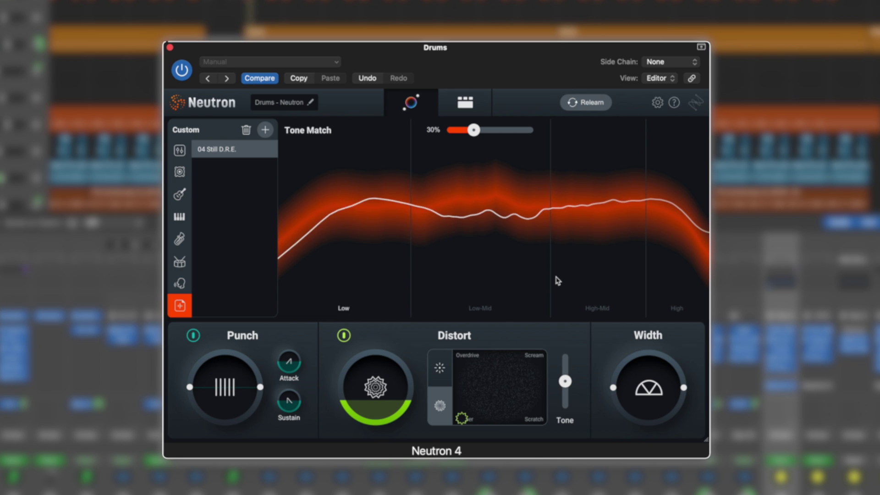
pyautogui.moveTo(474, 130)
pyautogui.mouseDown()
pyautogui.moveTo(526, 130)
pyautogui.moveTo(480, 131)
pyautogui.mouseUp()
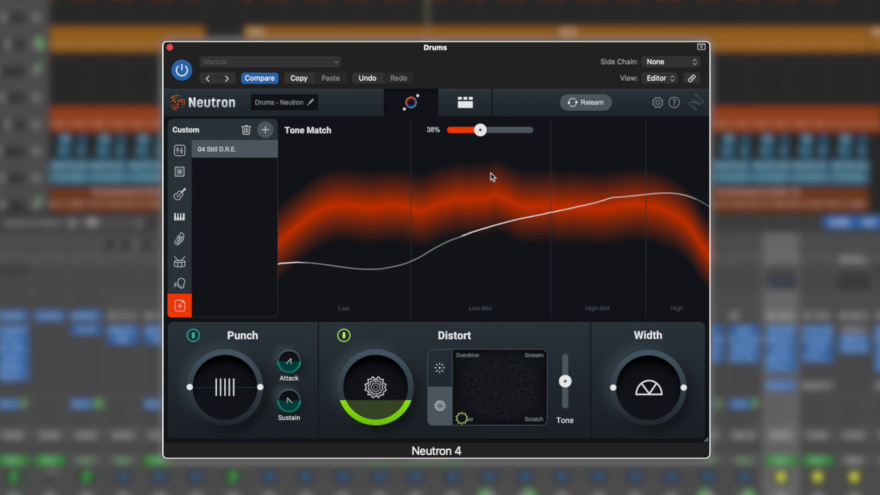
# Enable Tame in the Exciter module of the detailed view and start playback.
pyautogui.click(465, 103)
pyautogui.click(443, 132)
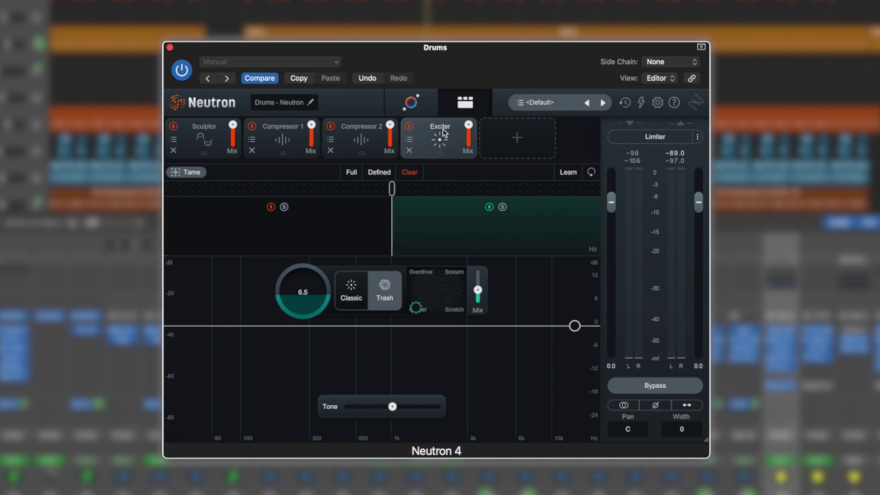
pyautogui.click(188, 173)
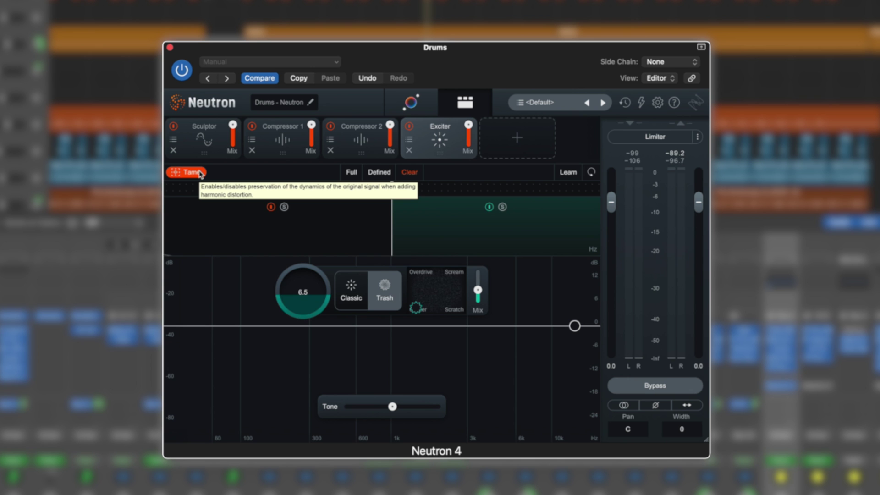
pyautogui.press('space')
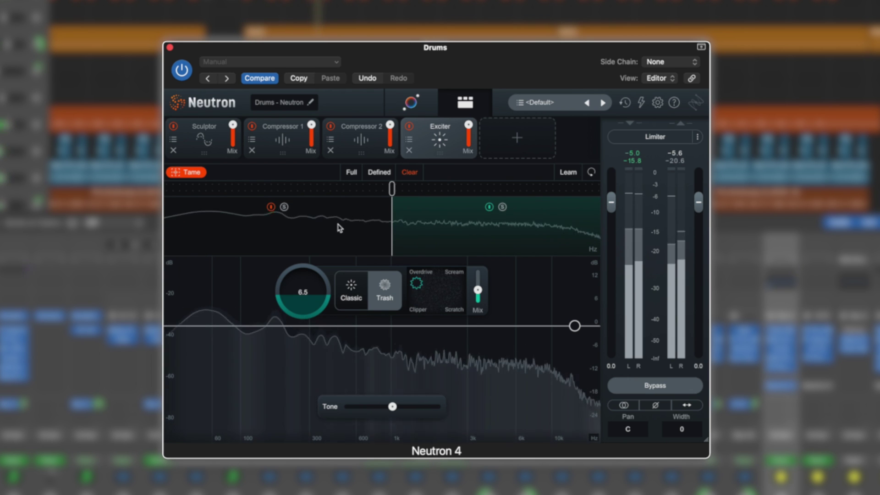
# Shift the Exciter low band's Trash blend toward Scratch and compare the sound with Tame off and on, leaving it enabled.
pyautogui.click(343, 239)
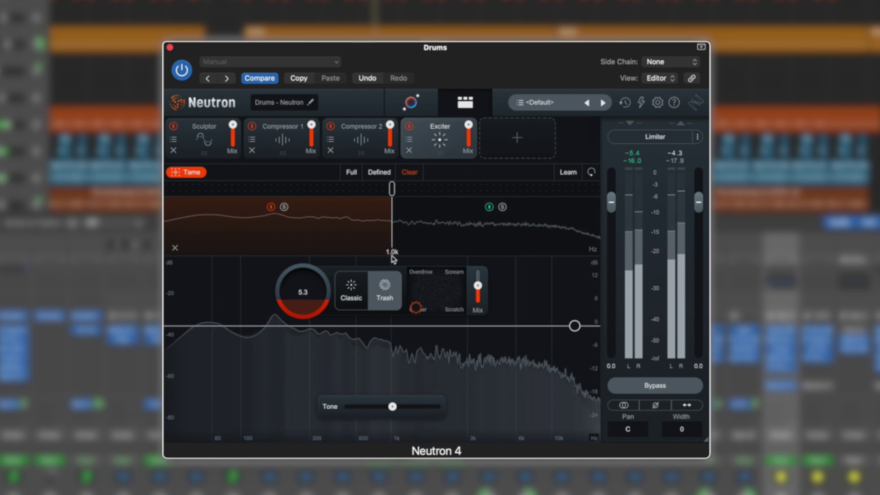
pyautogui.click(412, 103)
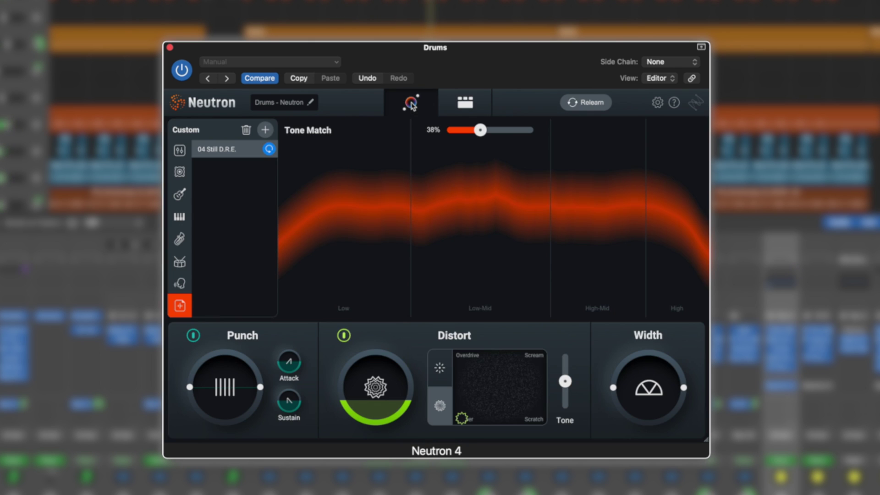
pyautogui.click(466, 104)
pyautogui.moveTo(416, 308); pyautogui.dragTo(454, 294)
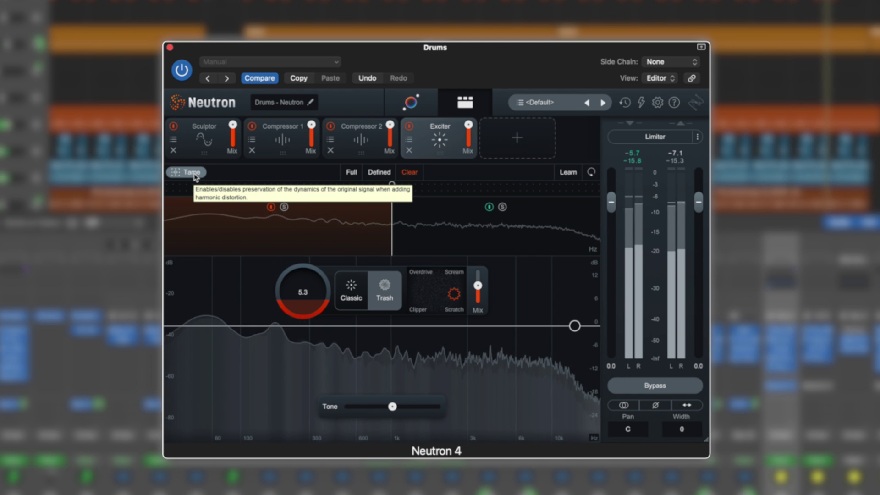
pyautogui.click(195, 176)
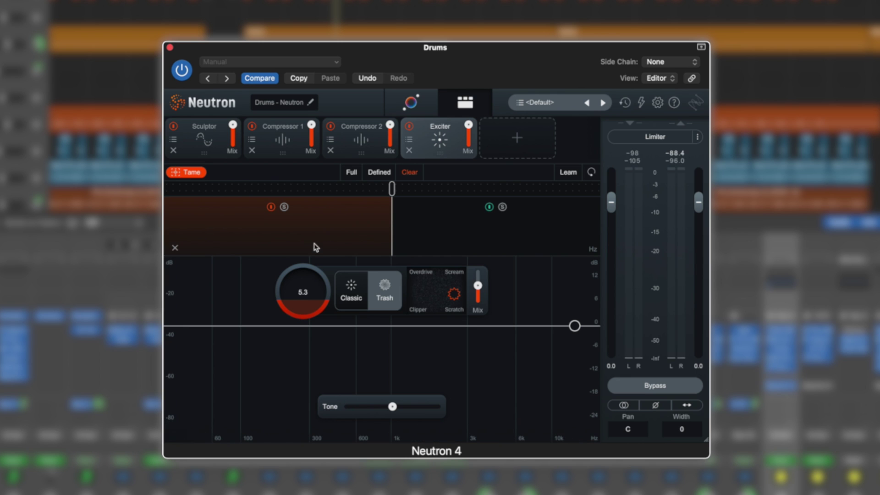
# Compare the Exciter's Full and Defined modes during playback and return it to Clear.
pyautogui.click(352, 175)
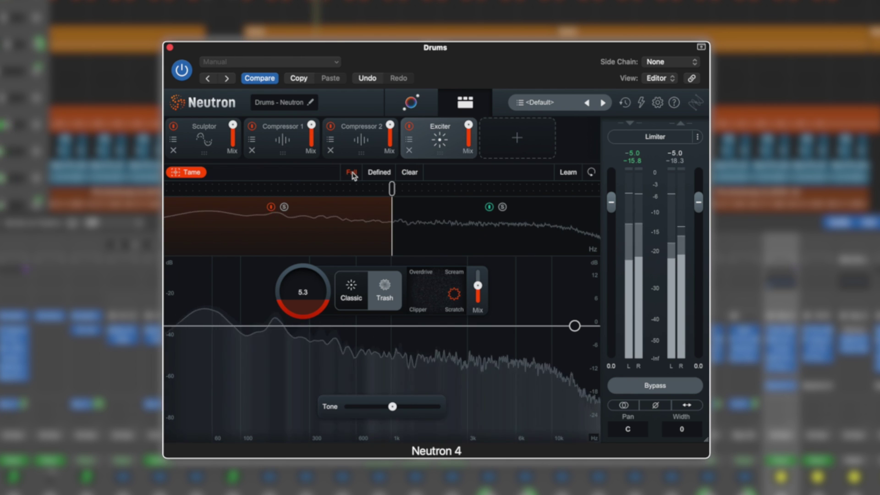
pyautogui.click(380, 174)
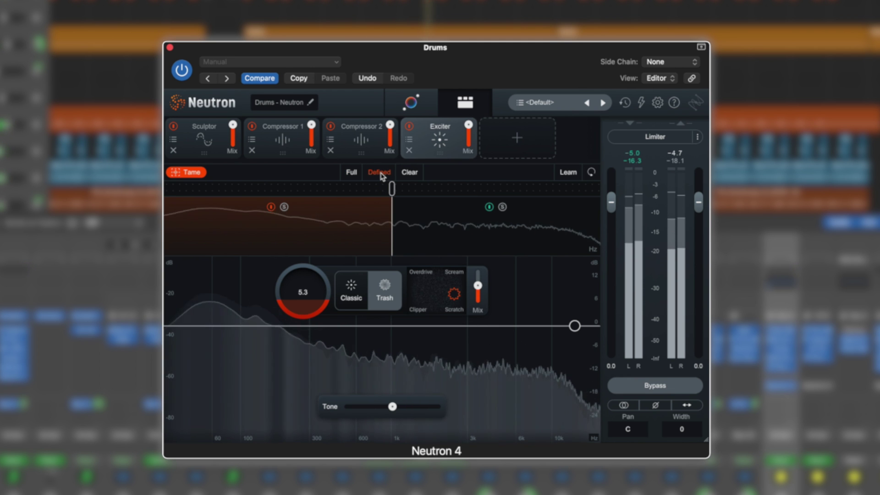
pyautogui.click(410, 174)
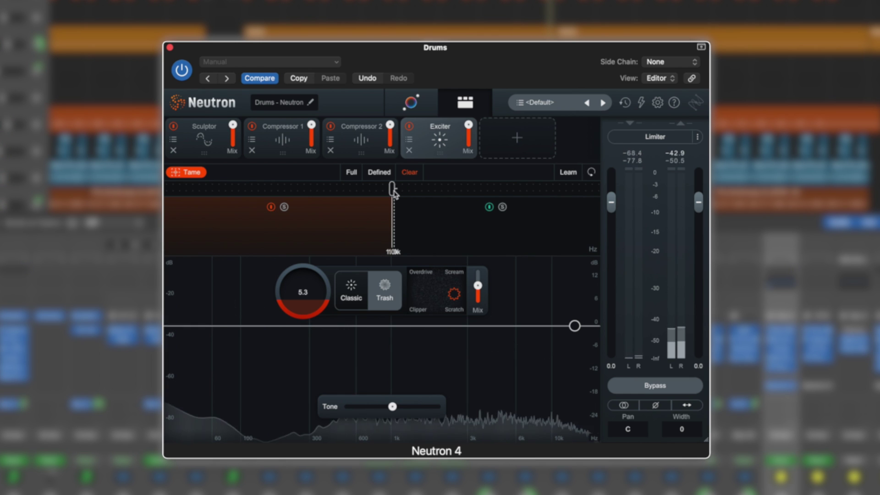
# Move the Exciter's crossover to 217 Hz and add a second crossover just below 3 kHz to form a third band.
pyautogui.moveTo(393, 189); pyautogui.dragTo(288, 189)
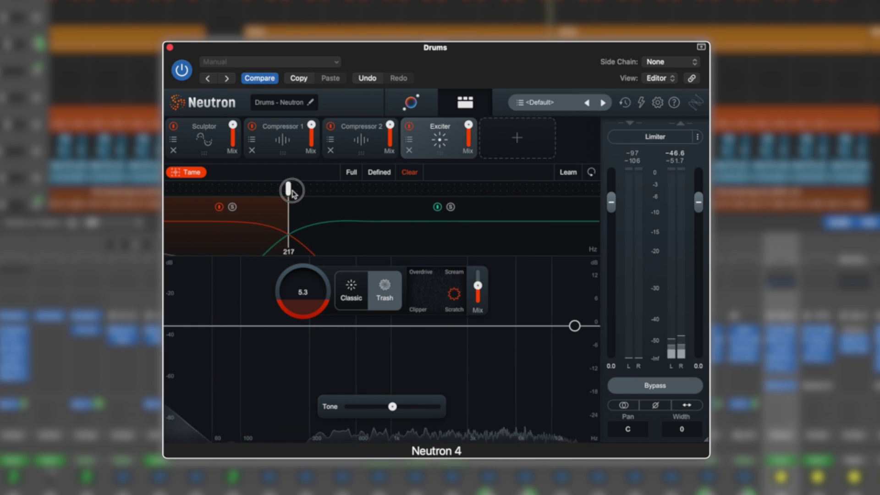
pyautogui.click(473, 193)
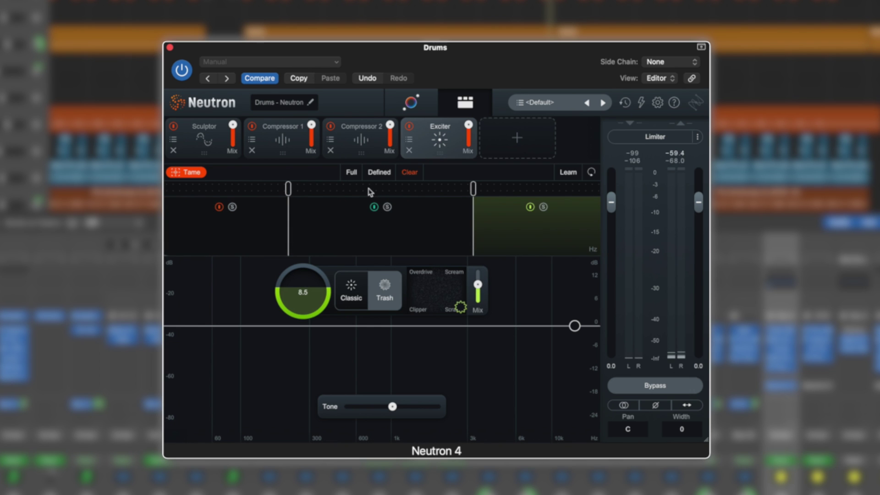
pyautogui.moveTo(472, 189); pyautogui.dragTo(463, 189)
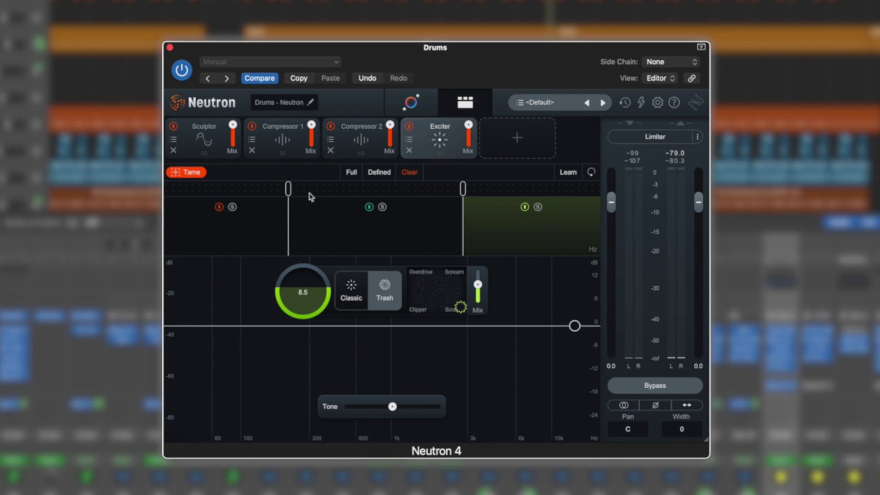
# Run Learn during playback to set the Exciter's crossover points automatically.
pyautogui.click(572, 170)
pyautogui.click(569, 173)
pyautogui.press('space')
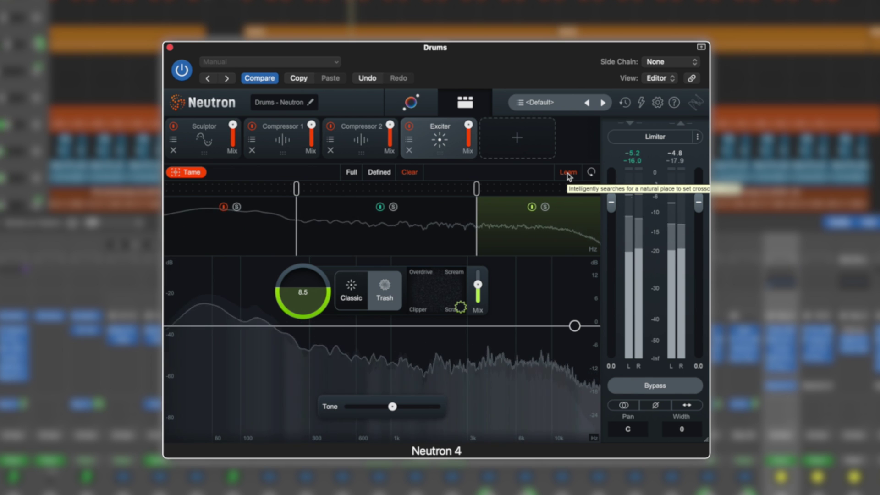
pyautogui.press('space')
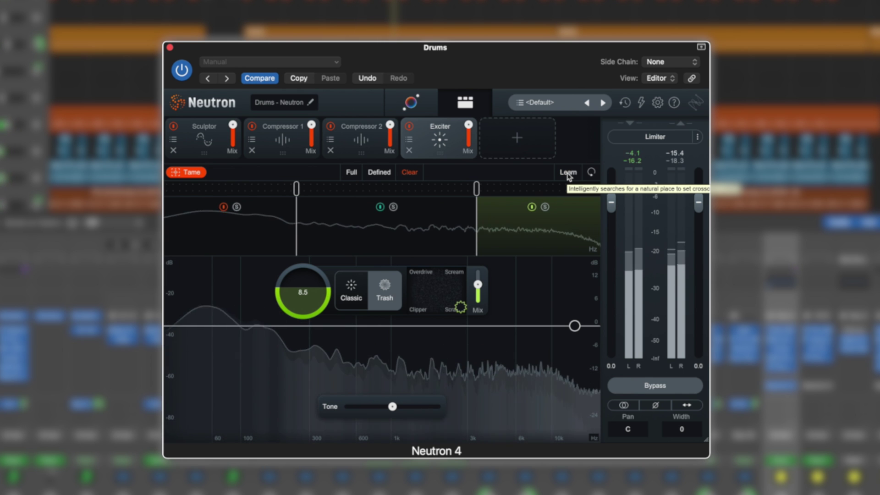
pyautogui.click(568, 173)
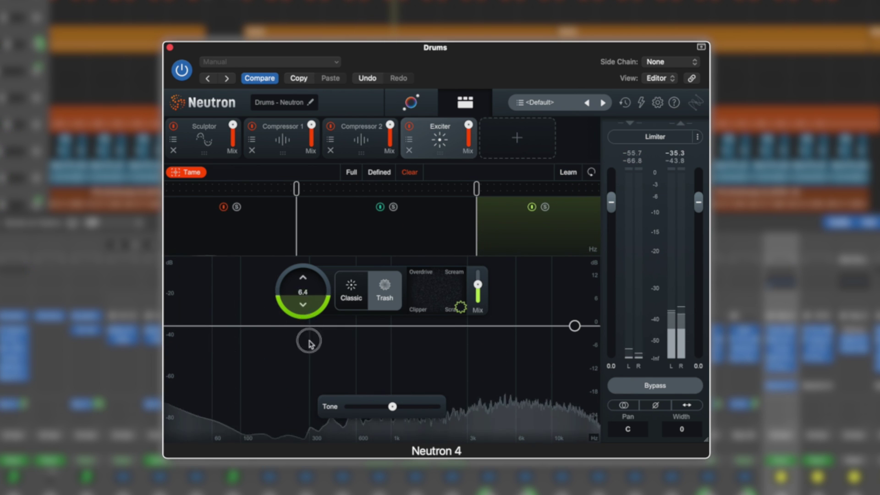
# Solo the Exciter's low band during playback, reduce its drive to 0.0 and lower its Mix.
pyautogui.click(236, 222)
pyautogui.press('space')
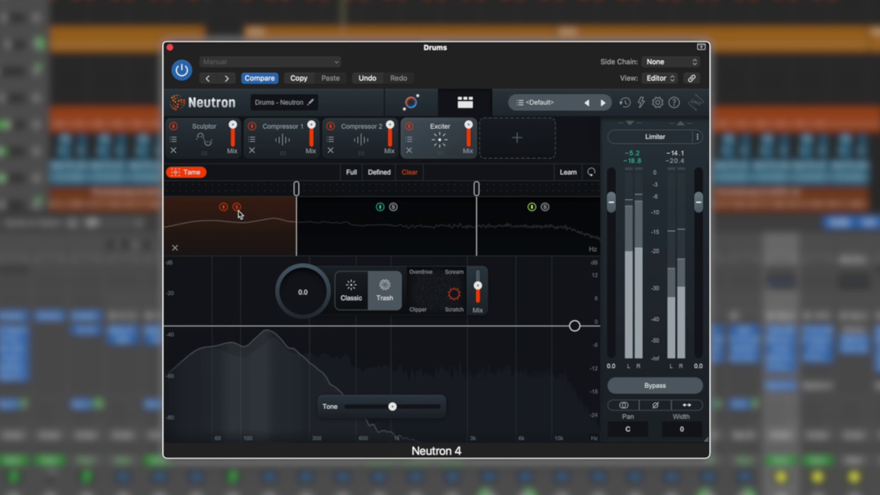
pyautogui.moveTo(480, 294)
pyautogui.mouseDown()
pyautogui.moveTo(477, 344)
pyautogui.moveTo(480, 302)
pyautogui.mouseUp()
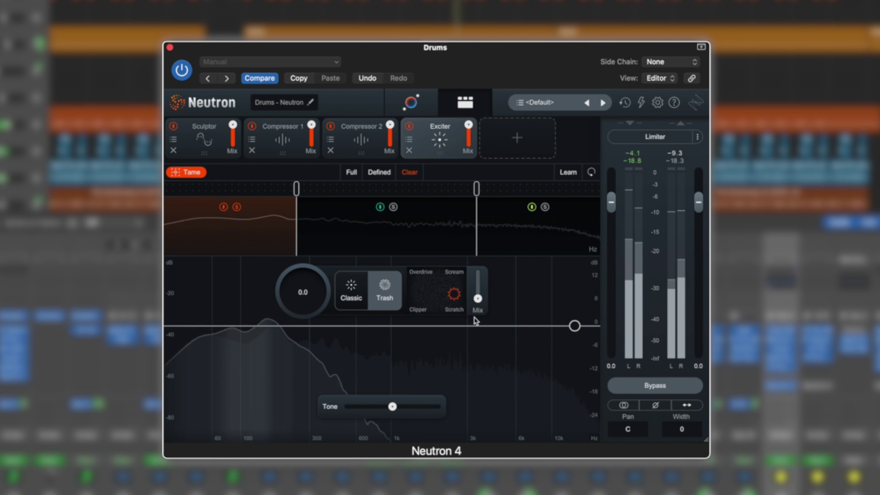
# Audition the Exciter's mid and high bands by soloing them in turn, and clear all band solos.
pyautogui.click(393, 207)
pyautogui.click(237, 207)
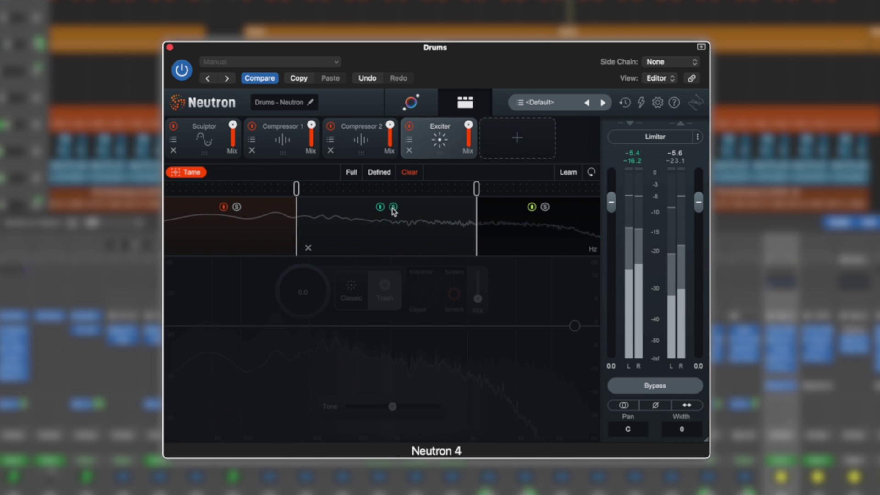
pyautogui.click(394, 209)
pyautogui.click(545, 209)
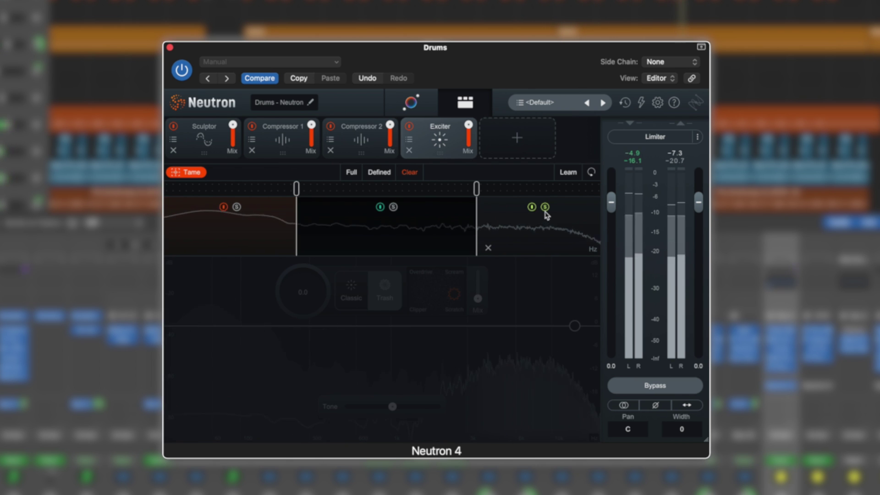
pyautogui.click(393, 208)
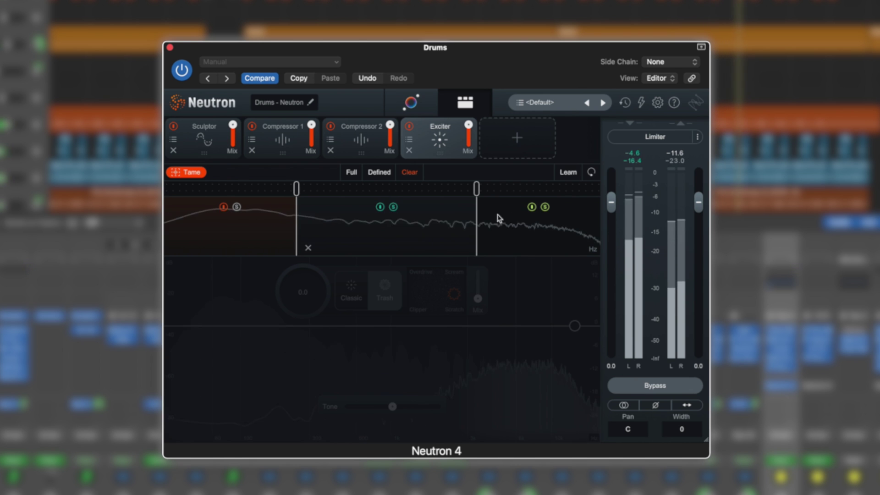
pyautogui.click(545, 209)
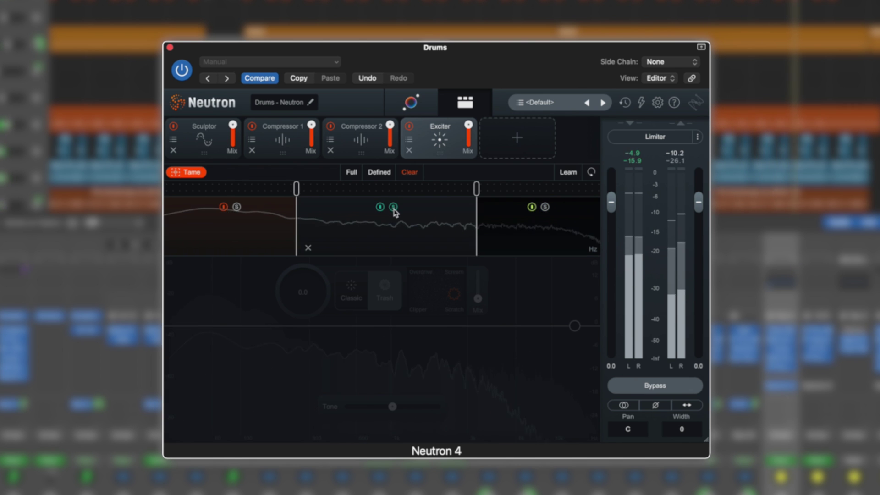
pyautogui.click(394, 208)
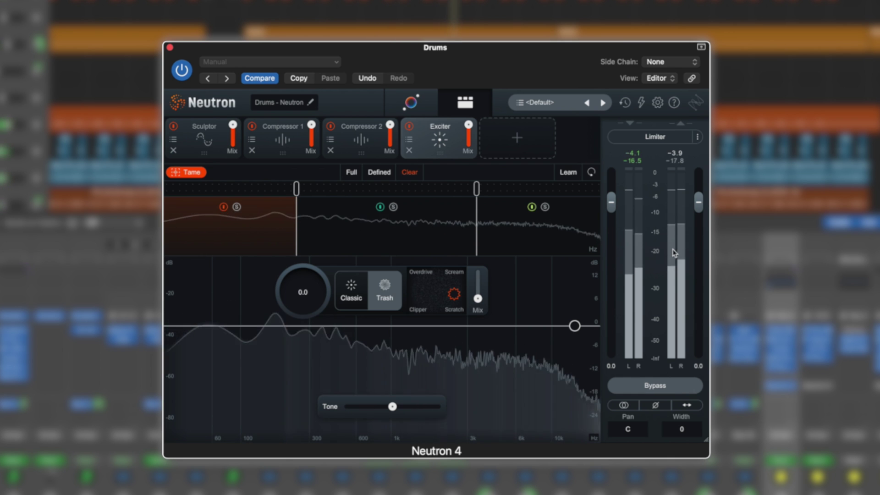
# Examine Compressor 1's oscilloscope during playback and switch its display to the crossover spectrum.
pyautogui.moveTo(393, 408)
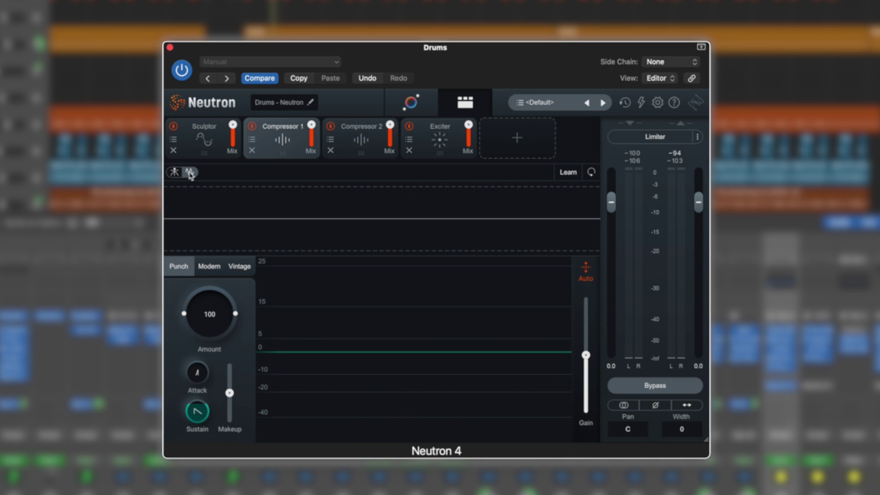
pyautogui.press('space')
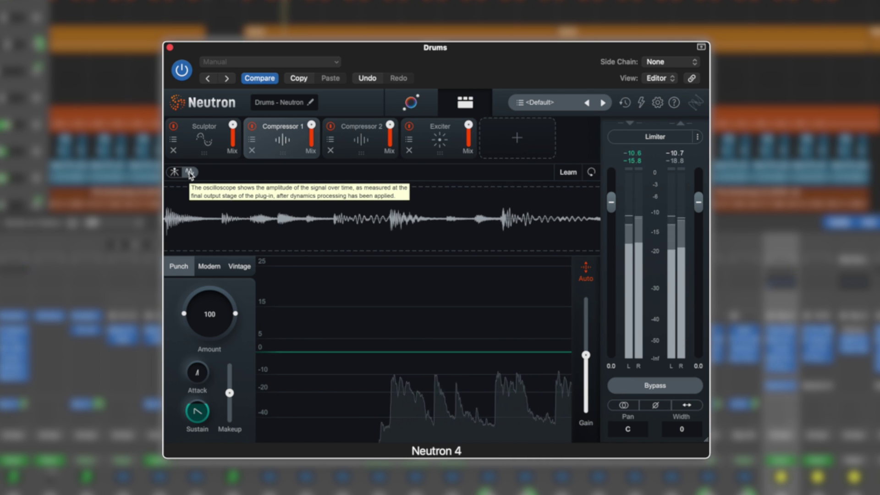
pyautogui.click(175, 173)
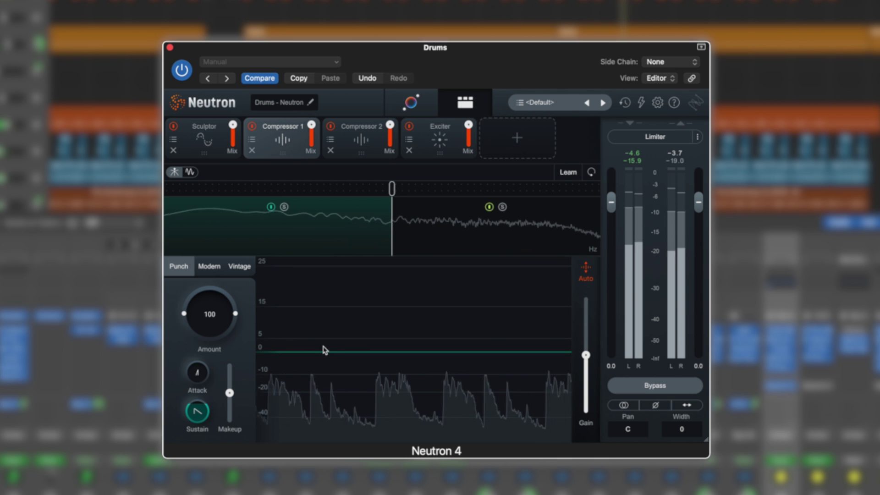
# Try Compressor 1's Modern mode with the threshold at -19.4 dB, restore Punch mode and return to the Assistant View.
pyautogui.click(209, 266)
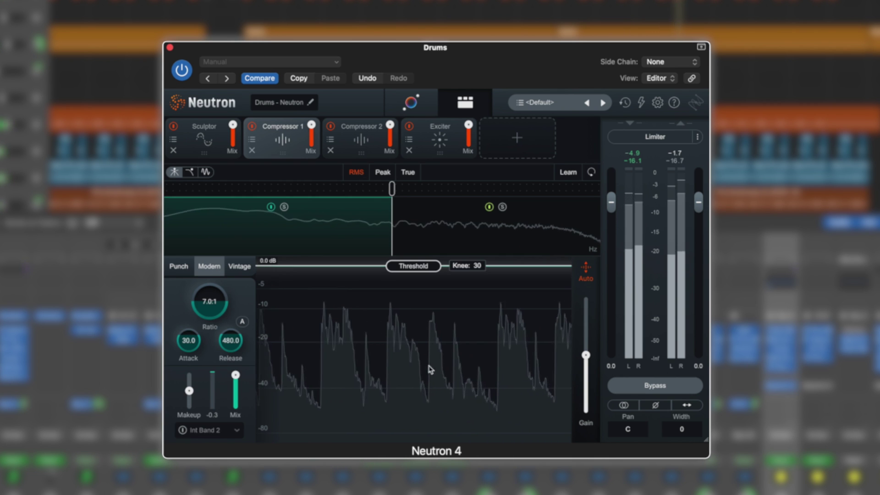
pyautogui.moveTo(409, 314); pyautogui.dragTo(413, 339)
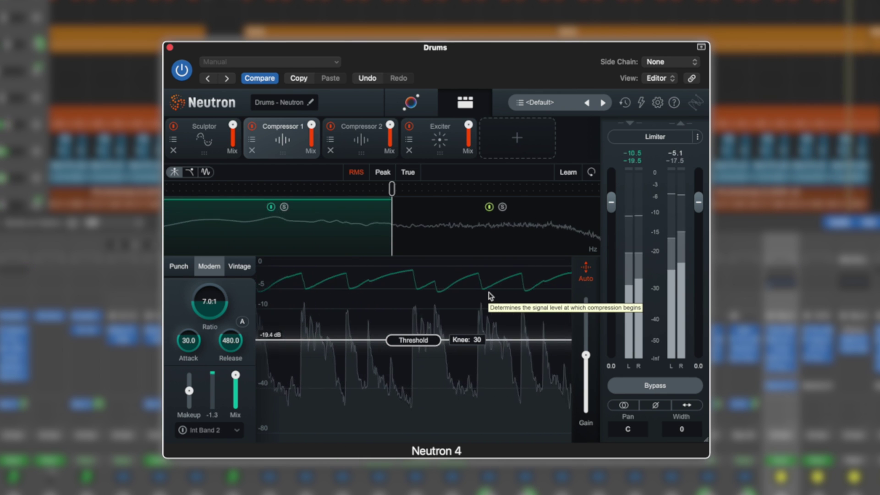
pyautogui.click(186, 269)
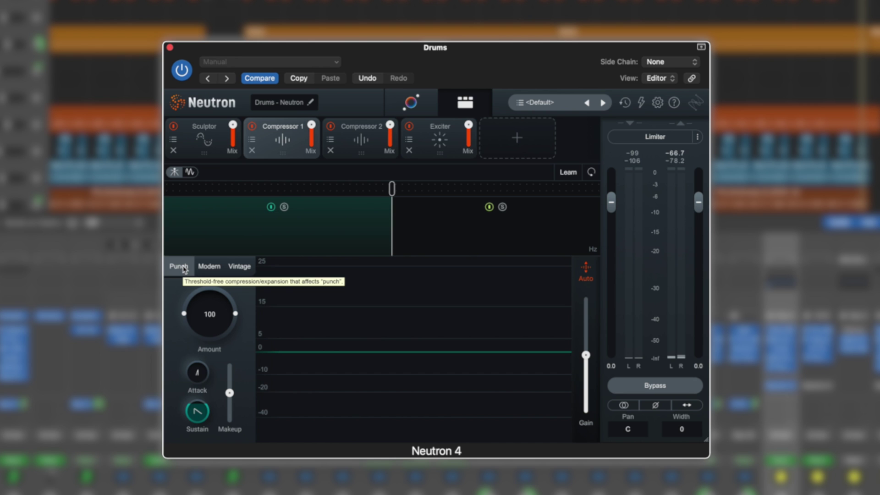
pyautogui.click(410, 105)
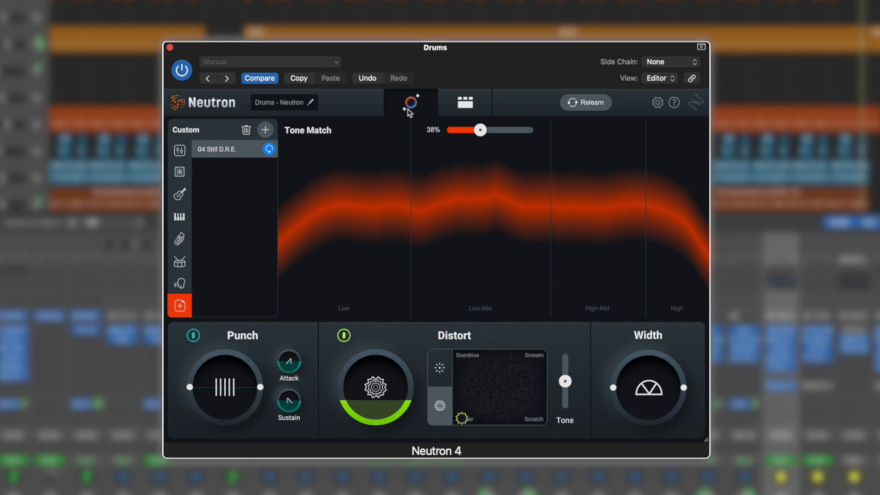
# Add a Transient Shaper after the Exciter in the detailed module chain and remove it again.
pyautogui.click(466, 102)
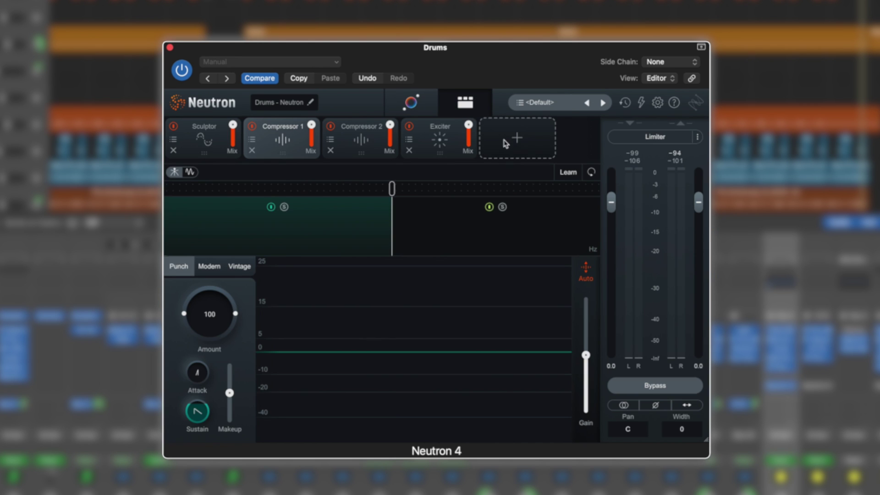
pyautogui.click(516, 139)
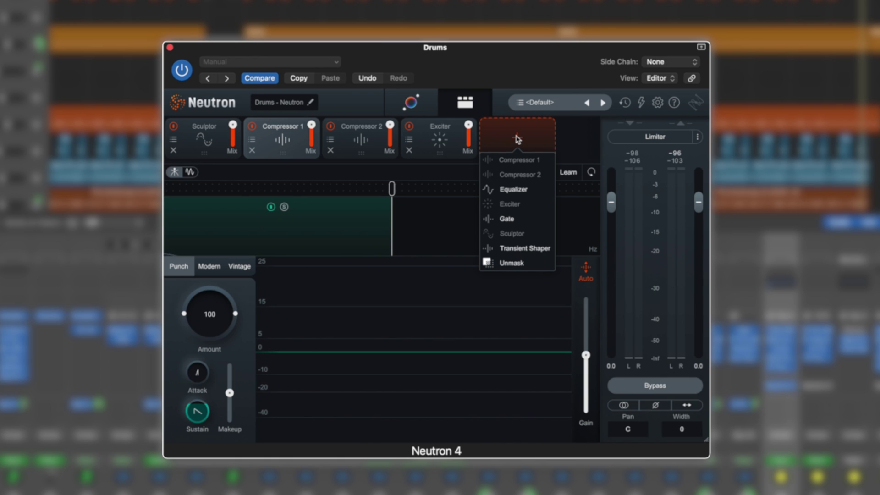
pyautogui.click(526, 249)
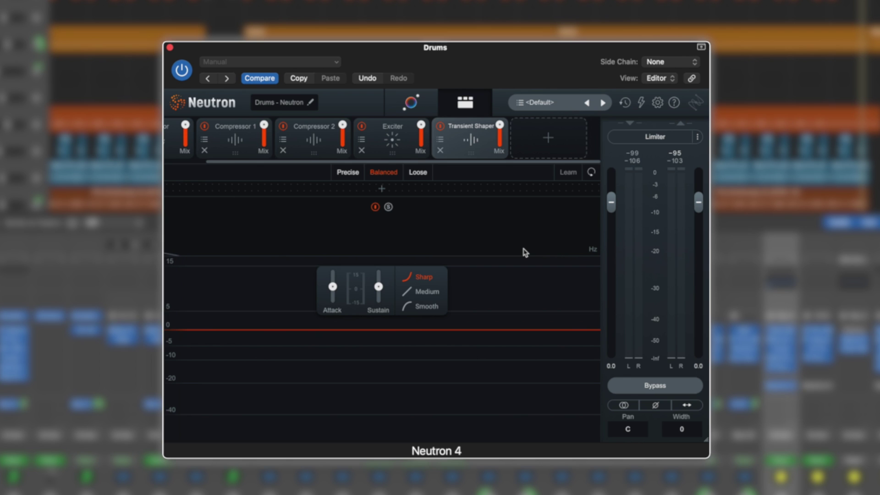
pyautogui.click(440, 151)
# Add an Unmask module after the Exciter, route Bus 8 as the side-chain source and dismiss the routing hint.
pyautogui.click(517, 140)
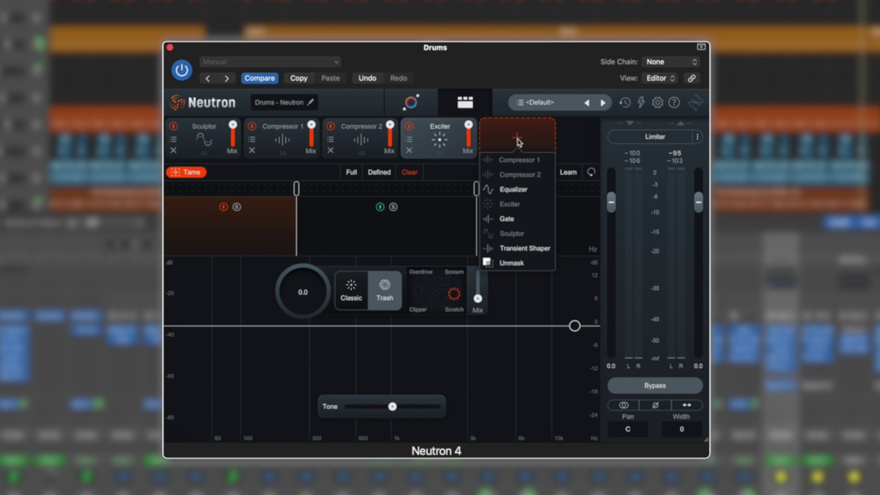
pyautogui.click(505, 264)
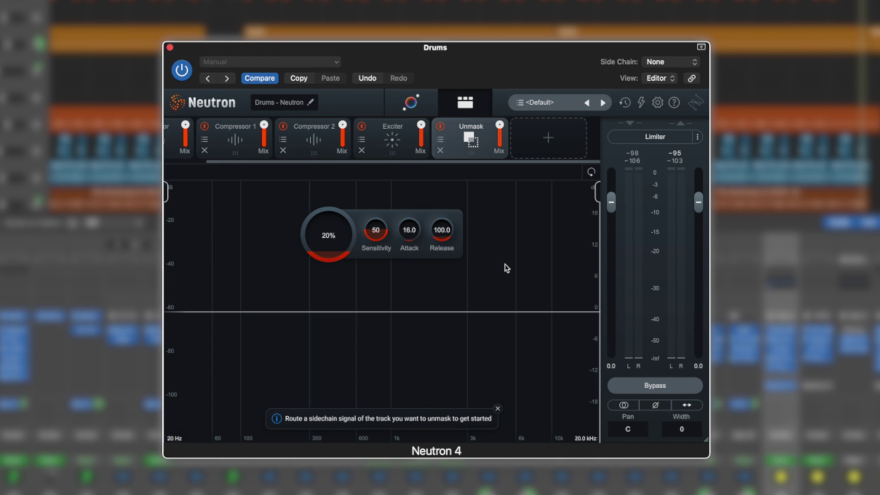
pyautogui.click(669, 61)
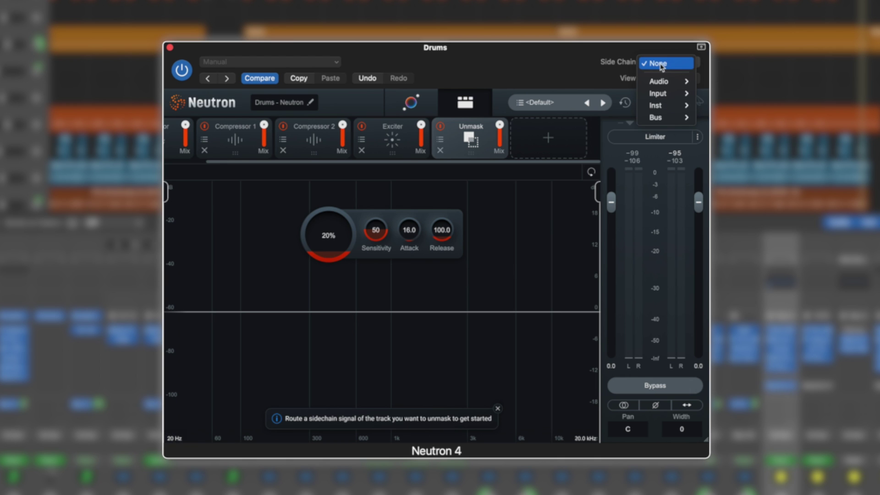
pyautogui.moveTo(669, 124)
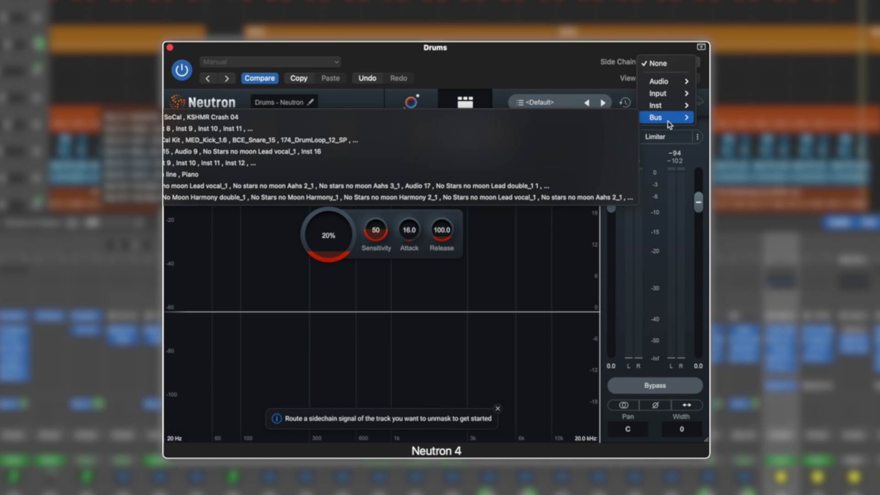
pyautogui.click(169, 175)
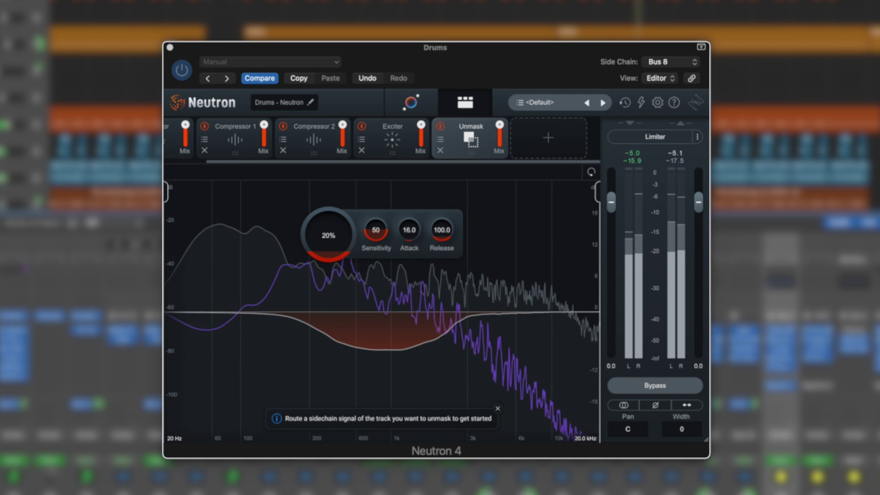
pyautogui.click(498, 408)
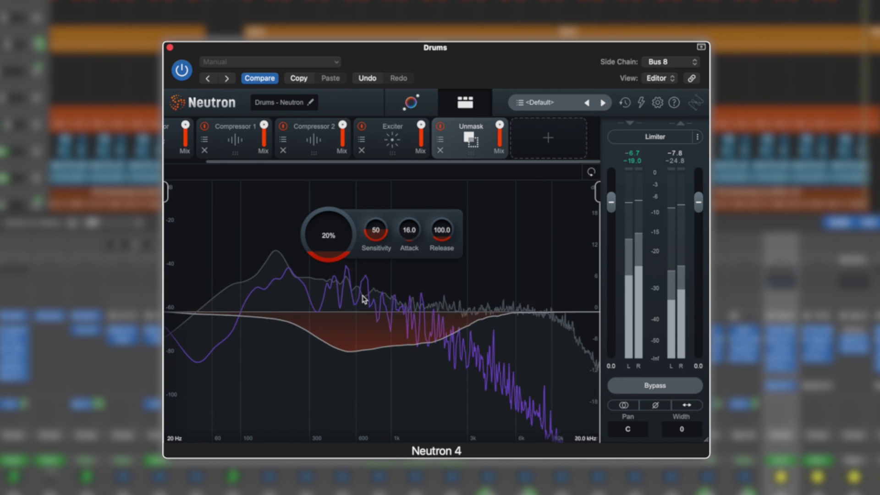
# Try the Unmask amount at 100% during playback, and bring it down to 19%.
pyautogui.moveTo(333, 253)
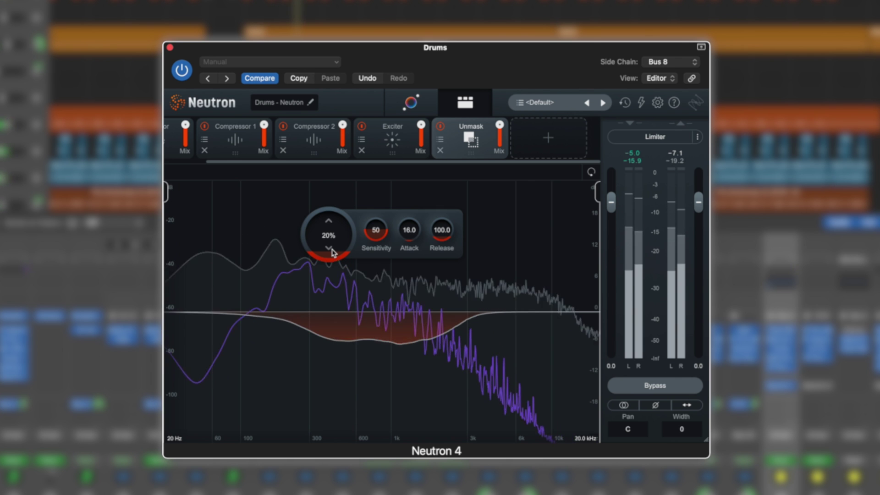
pyautogui.scroll(6, 331, 234)
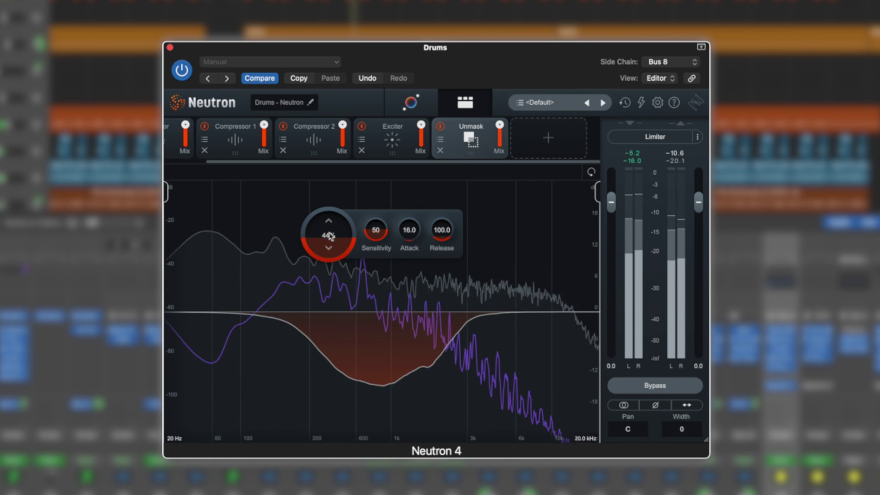
pyautogui.moveTo(331, 238); pyautogui.dragTo(329, 162)
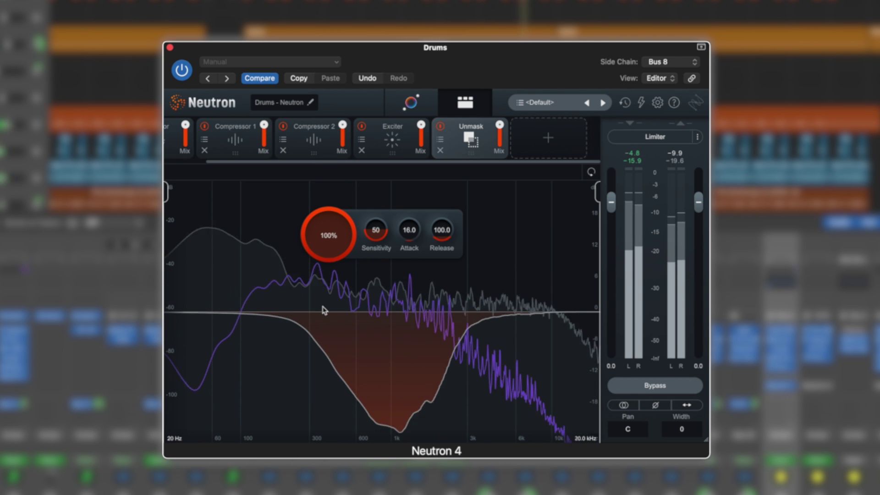
pyautogui.moveTo(324, 249); pyautogui.dragTo(333, 334)
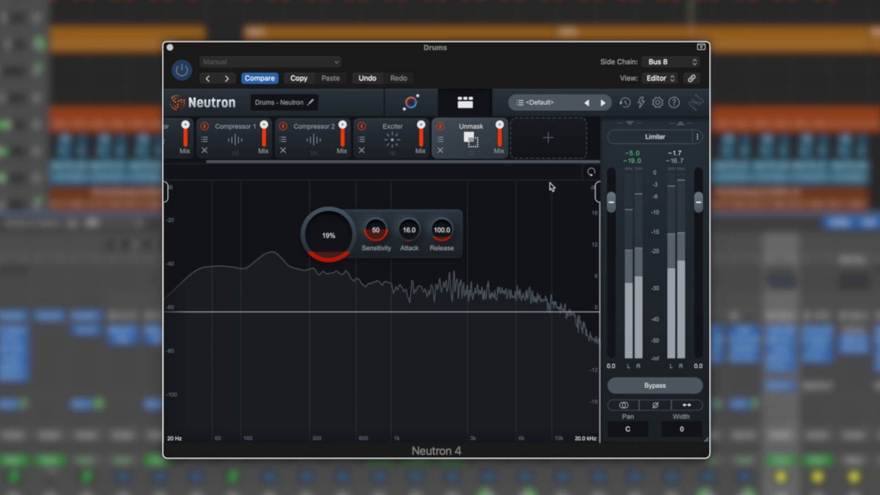
# Add an Equalizer module after Unmask at the end of the module chain.
pyautogui.click(461, 165)
pyautogui.moveTo(468, 163); pyautogui.dragTo(377, 158)
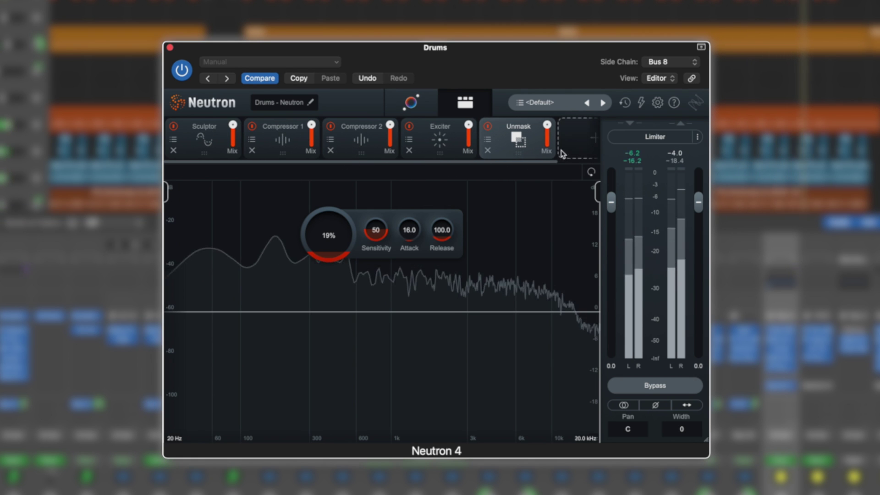
pyautogui.moveTo(501, 164); pyautogui.dragTo(571, 166)
pyautogui.click(527, 138)
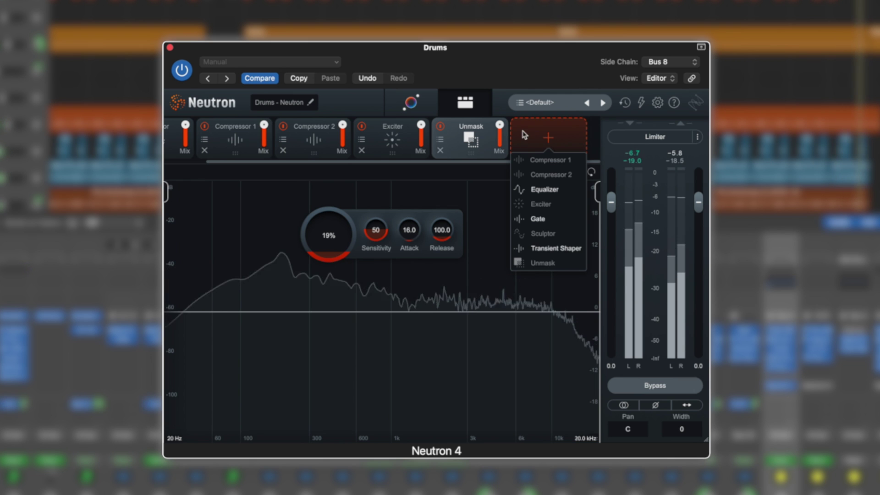
pyautogui.click(552, 190)
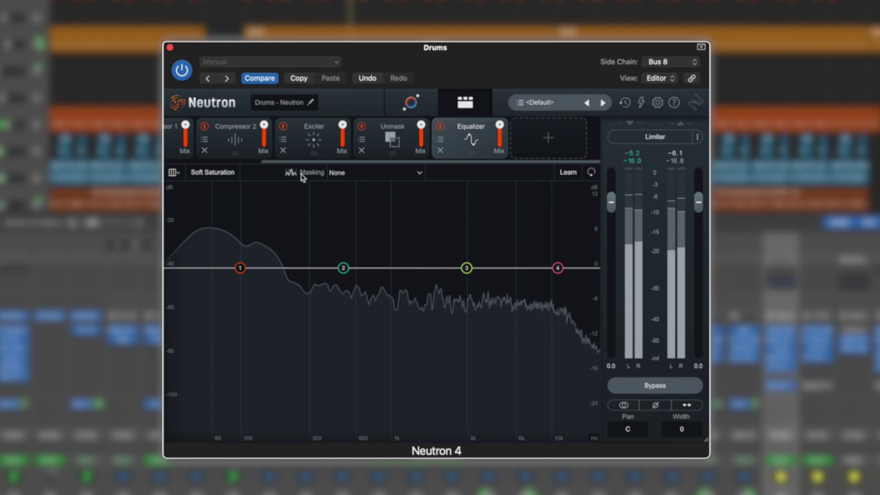
# Set the Equalizer's Masking source to the Keys - Neutron 2 instance.
pyautogui.click(368, 173)
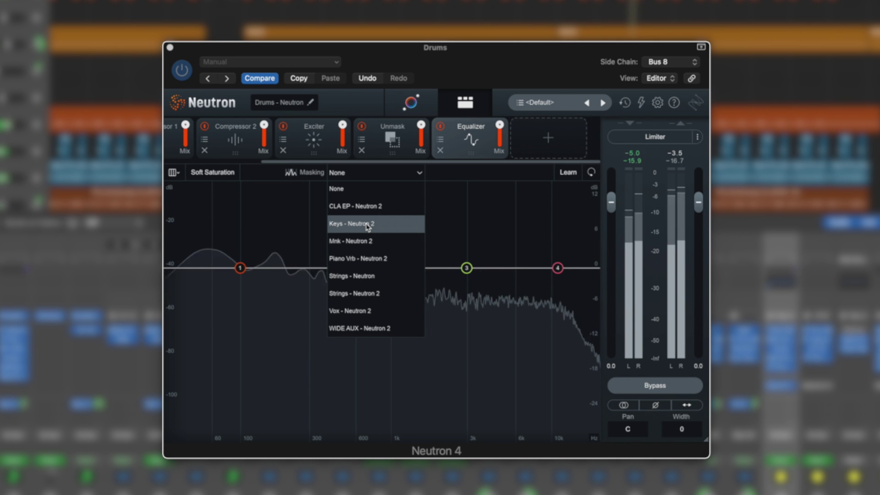
pyautogui.click(535, 69)
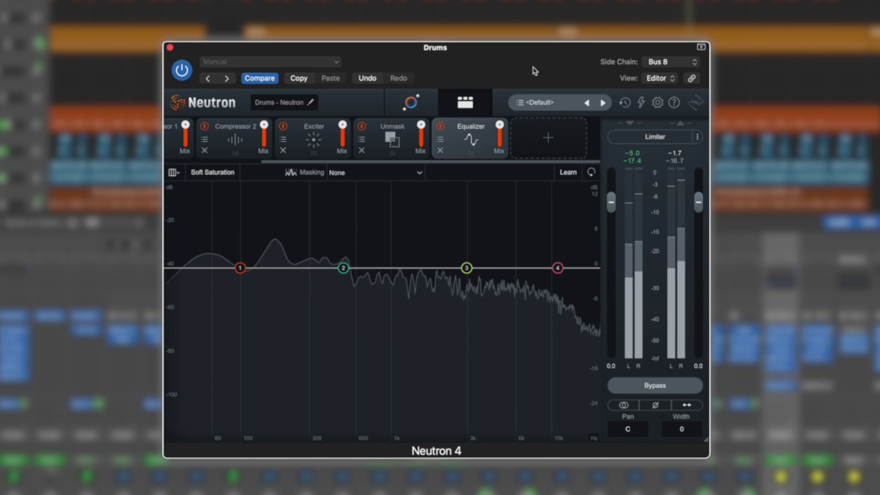
pyautogui.click(417, 173)
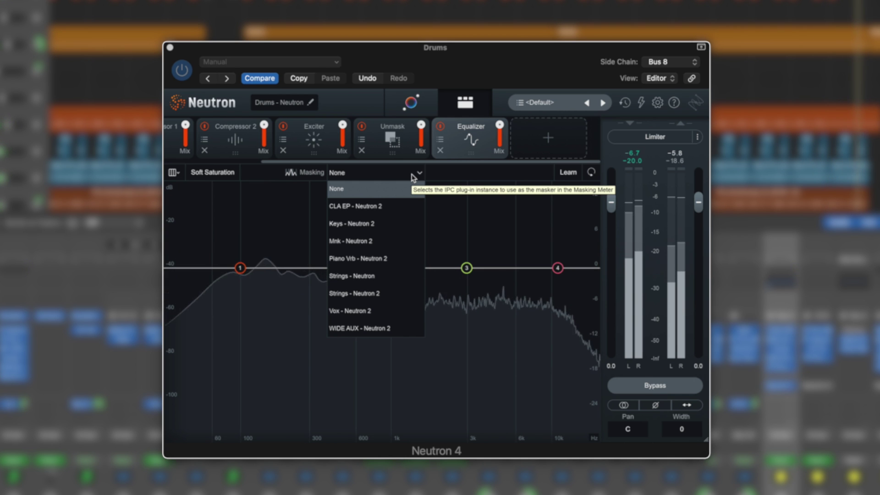
pyautogui.click(534, 90)
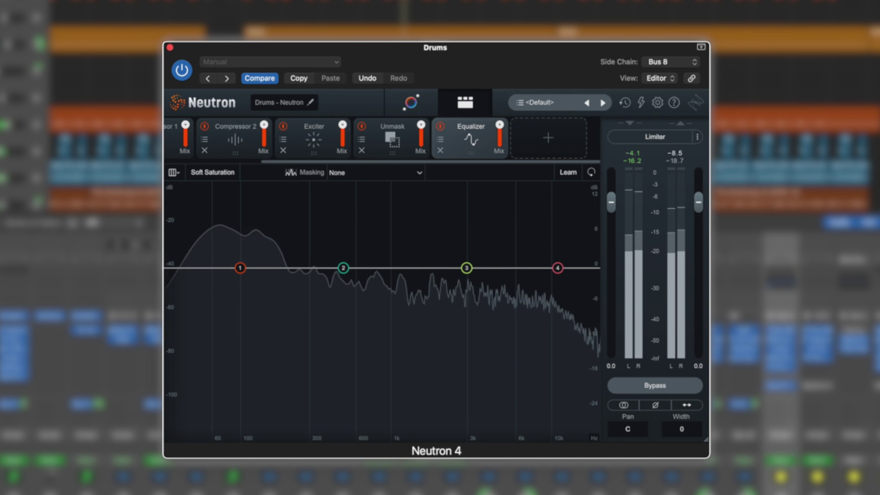
pyautogui.click(382, 178)
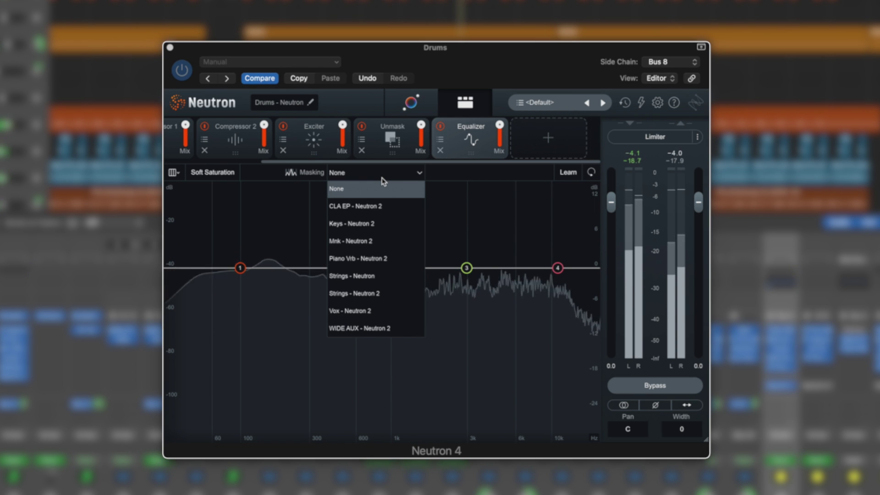
pyautogui.click(379, 224)
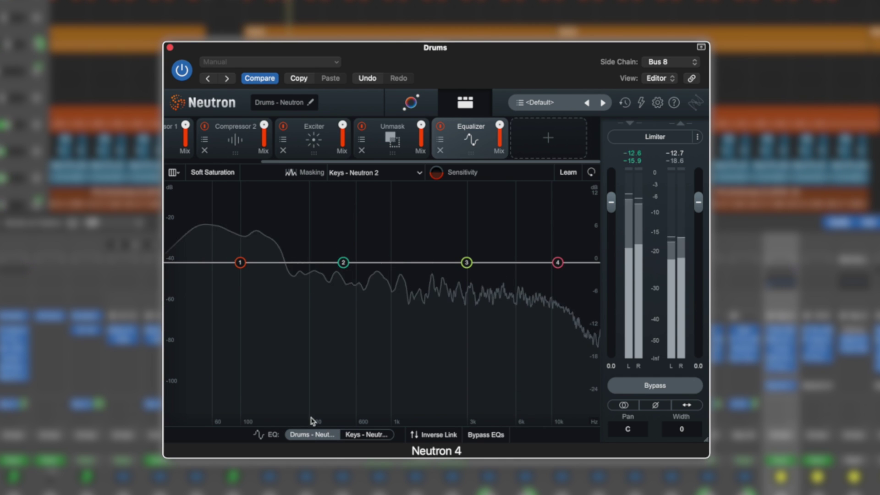
# Compare the Drums and Keys EQ curves, turn on Inverse Link between them and return to the Drums EQ.
pyautogui.click(366, 434)
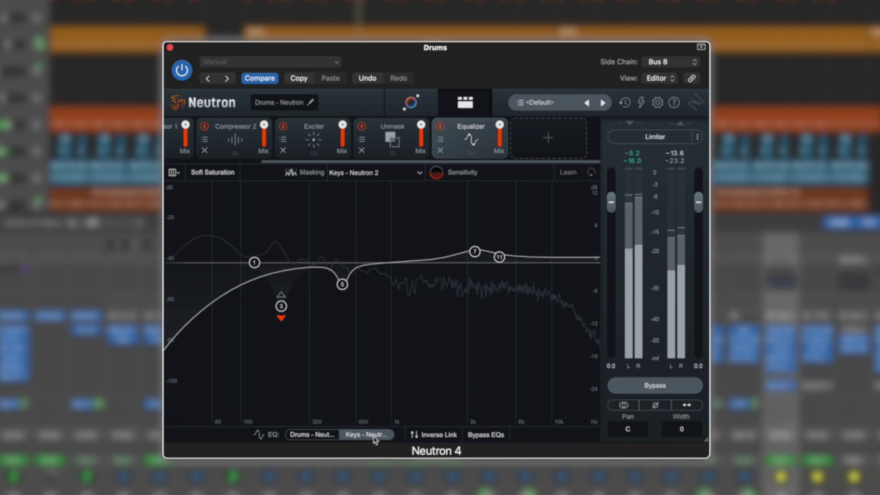
pyautogui.click(319, 436)
pyautogui.click(365, 437)
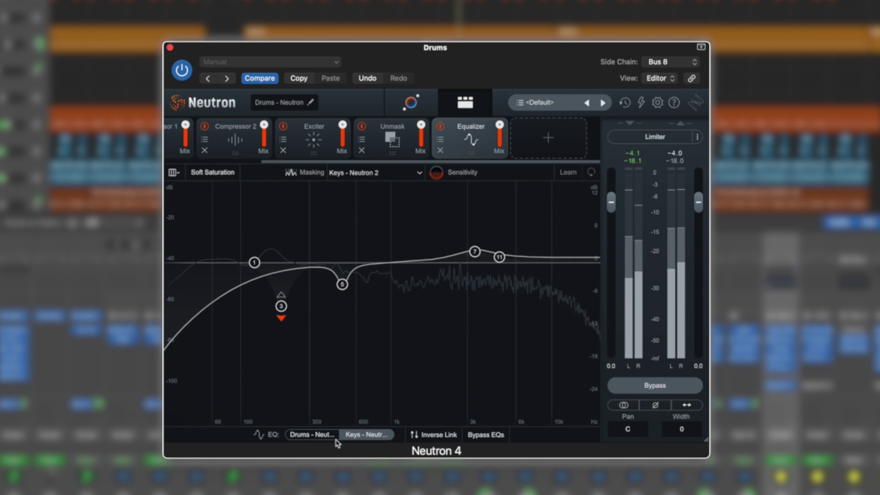
pyautogui.click(321, 436)
pyautogui.click(376, 437)
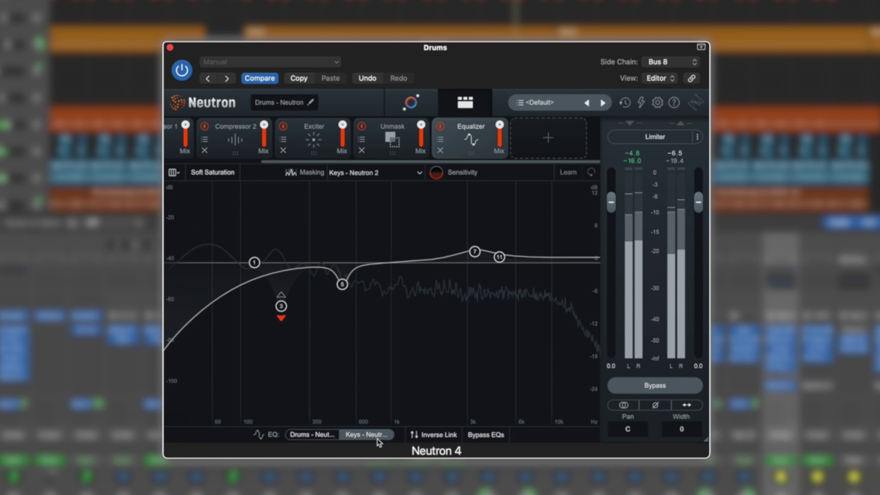
pyautogui.click(436, 439)
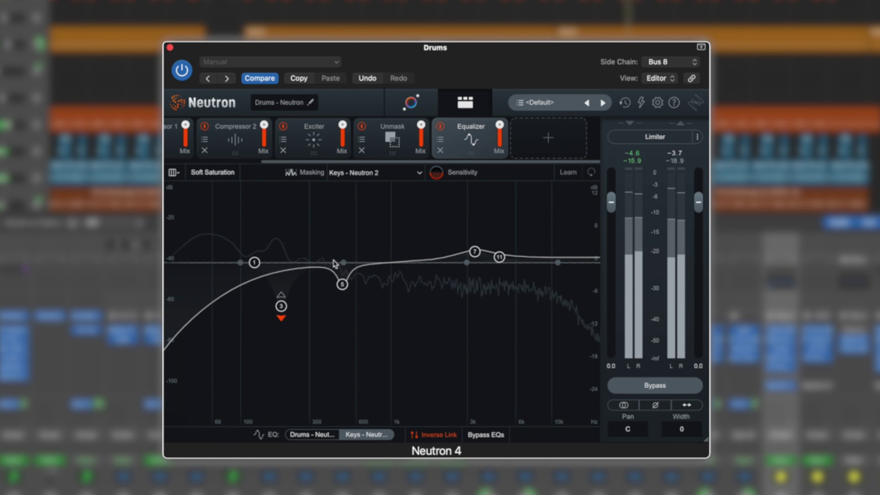
pyautogui.click(364, 434)
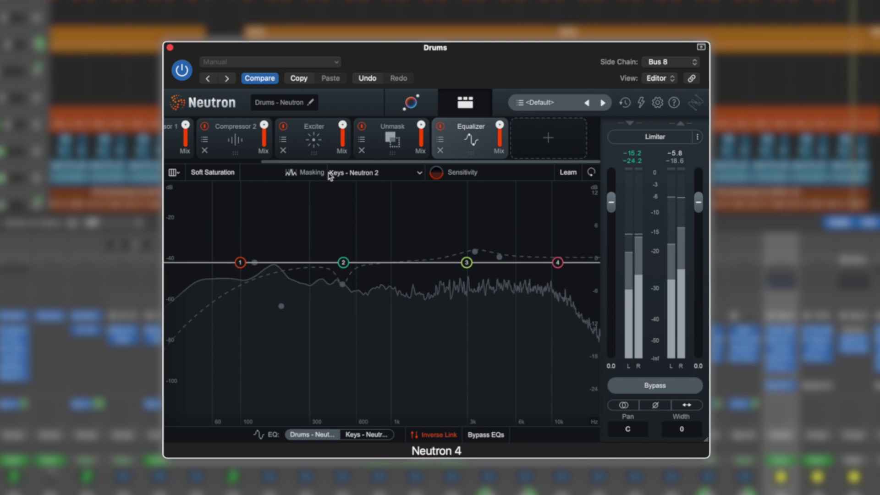
# Raise the masking meter's Sensitivity and pull node 2 of the Drums EQ down and slightly higher in frequency.
pyautogui.moveTo(438, 178); pyautogui.dragTo(439, 151)
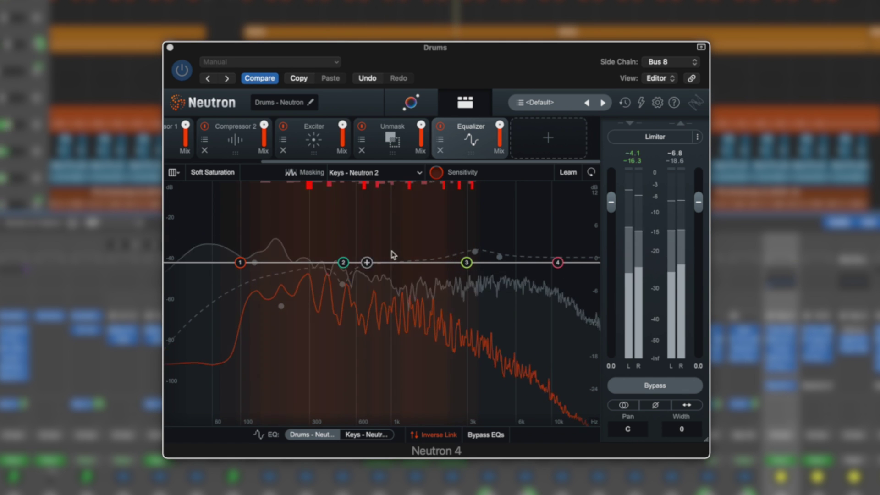
pyautogui.moveTo(345, 267); pyautogui.dragTo(368, 275)
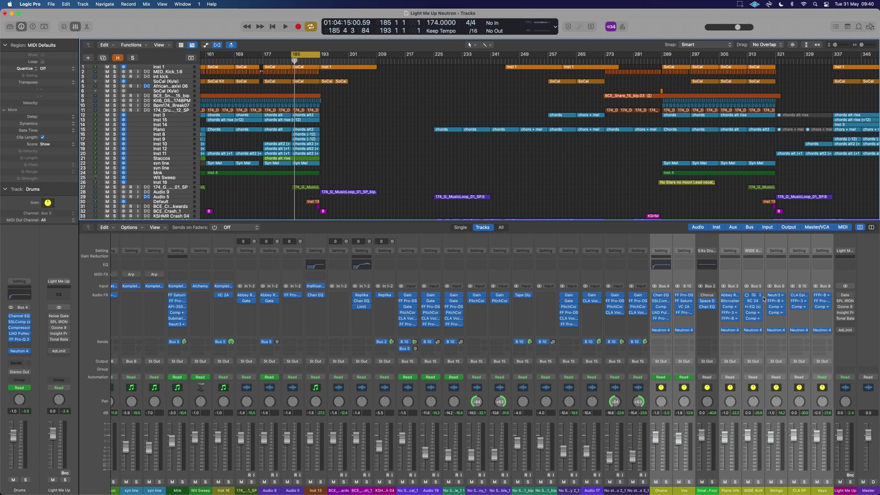
# Play the full mix in Logic Pro and extend the cycle range to start at bar 177.
pyautogui.press('space')
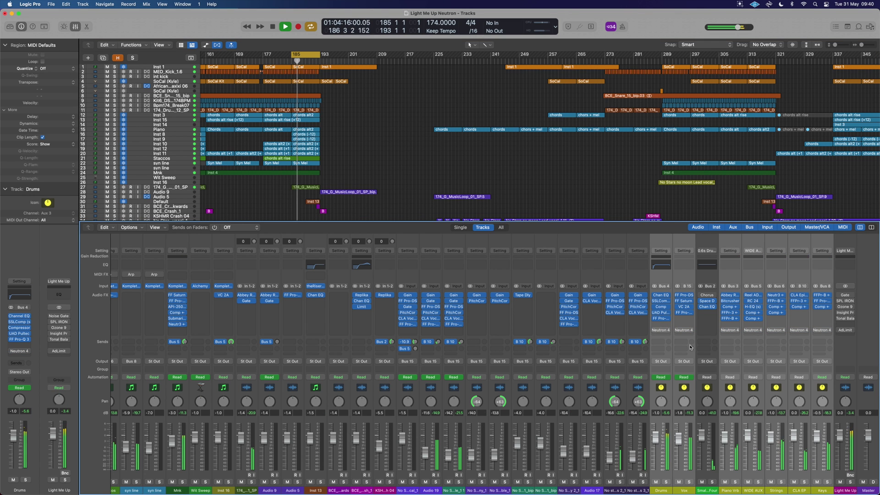
pyautogui.moveTo(655, 332)
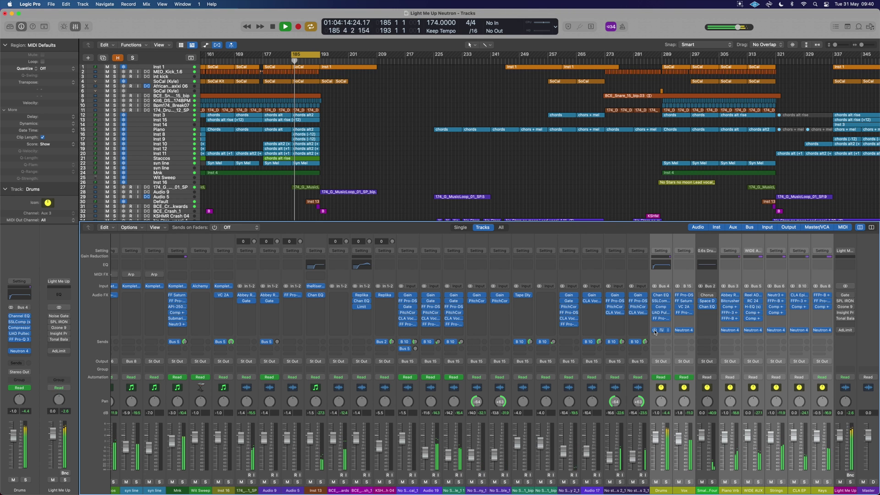
pyautogui.moveTo(291, 55); pyautogui.dragTo(263, 54)
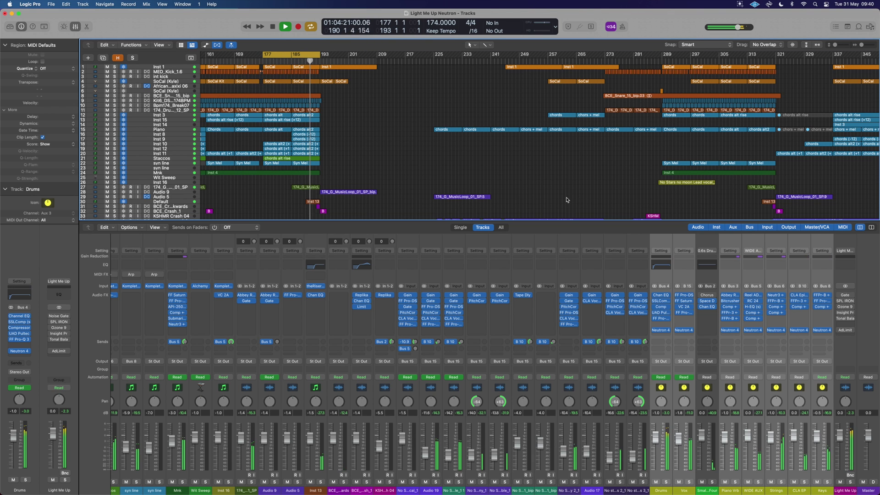
pyautogui.press('space')
# Bypass Neutron 4 across the selected bus channels and play the cycle range to compare the processed and unprocessed mix.
pyautogui.click(655, 331)
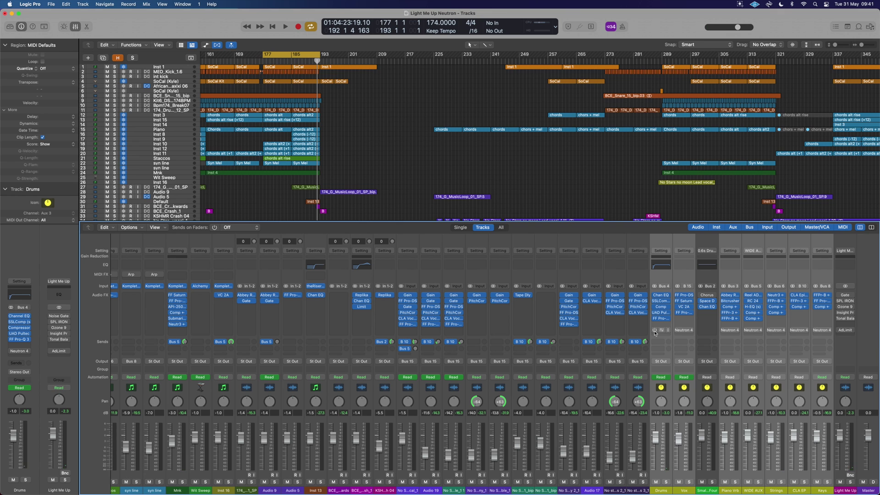
pyautogui.press('space')
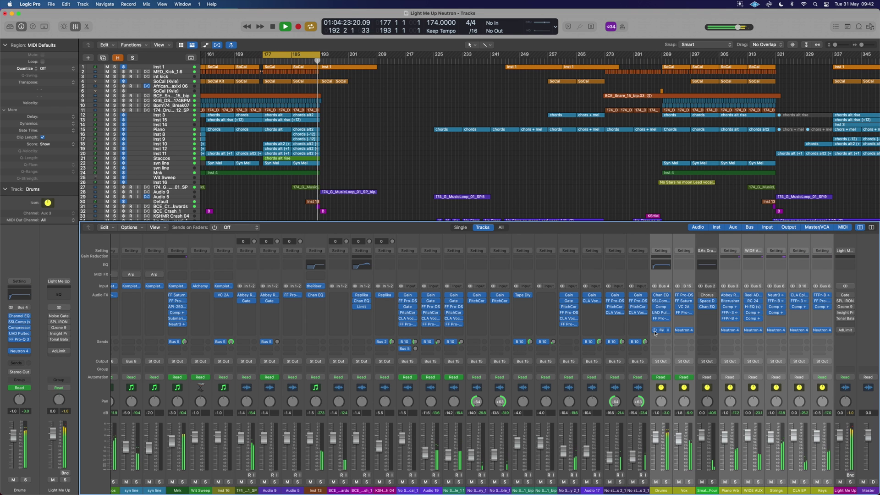
pyautogui.press('space')
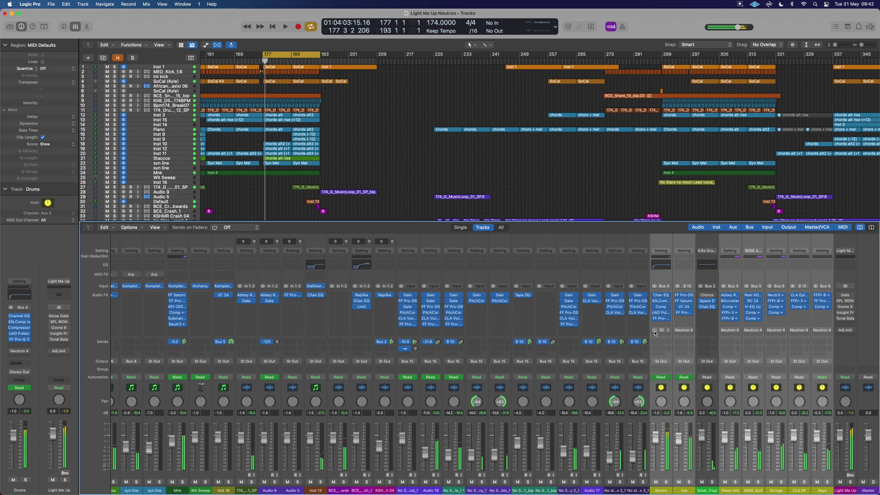